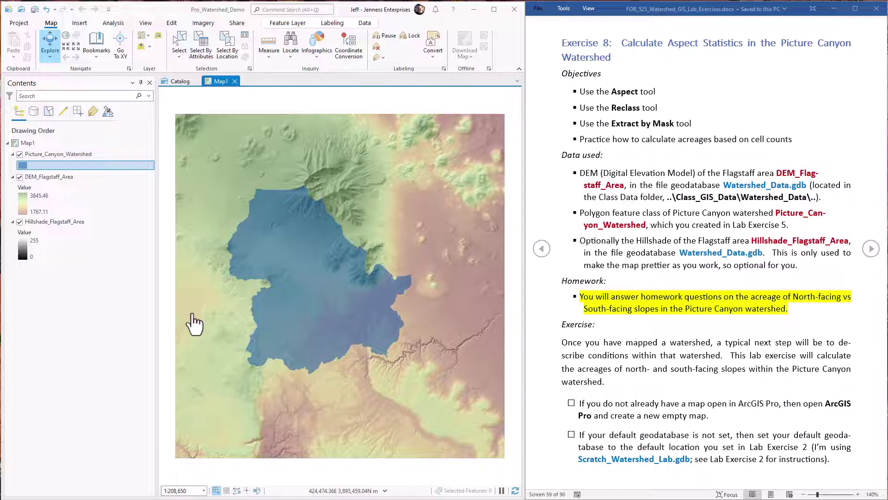
# Step: Turn the lab handout to the Calculate Aspect Raster page
pyautogui.click(871, 250)
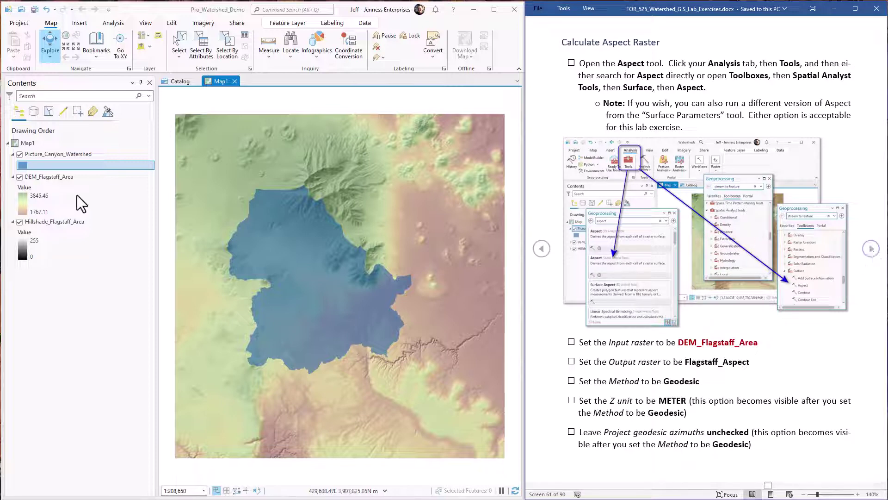
# Step: Search the geoprocessing tools for 'Aspect' and open the Spatial Analyst Aspect tool
pyautogui.click(104, 21)
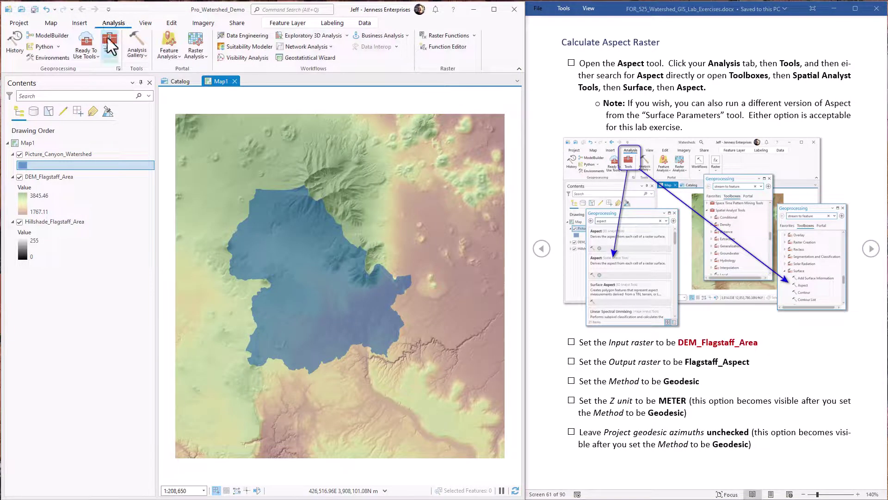
pyautogui.click(110, 43)
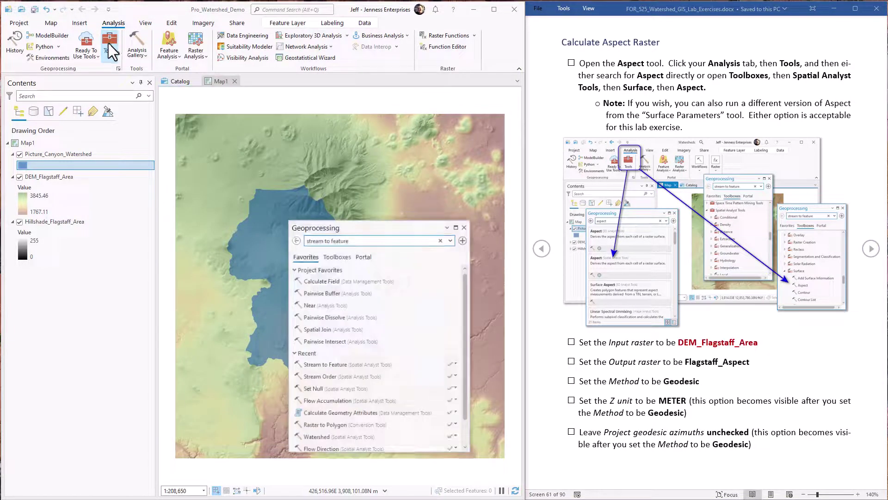
pyautogui.click(373, 240)
pyautogui.write('A')
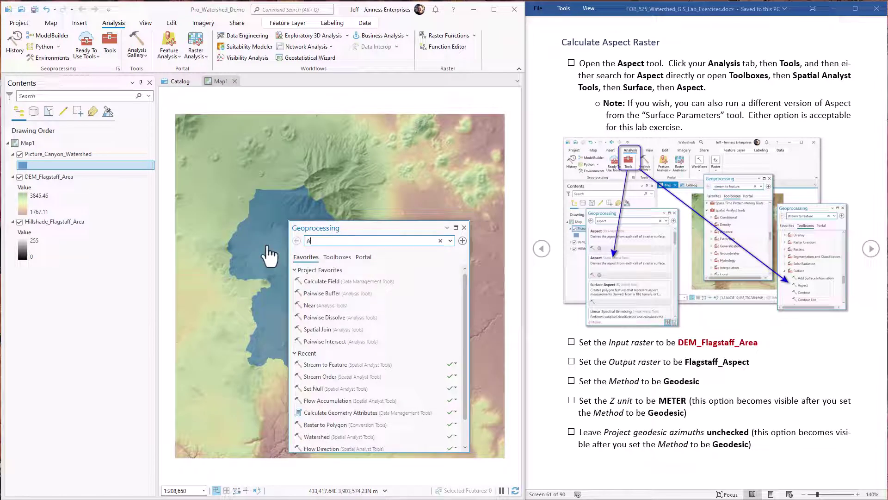
pyautogui.write('spect')
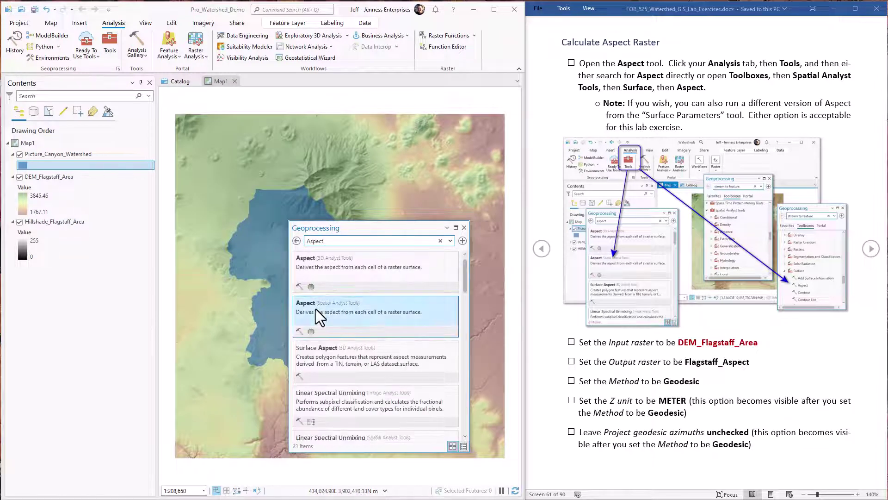
pyautogui.click(316, 309)
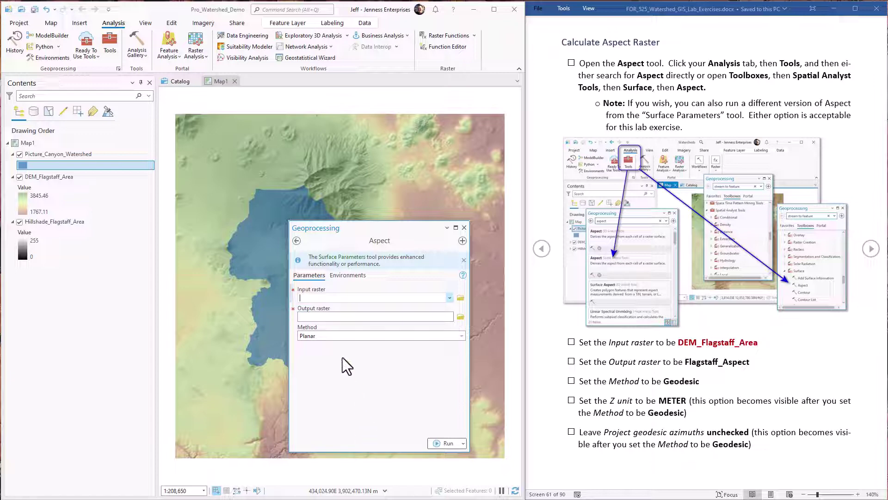
# Step: Set Aspect to DEM_Flagstaff_Area input, Flagstaff_Aspect output, Geodesic method, Meter Z unit
pyautogui.moveTo(62, 176); pyautogui.dragTo(333, 297)
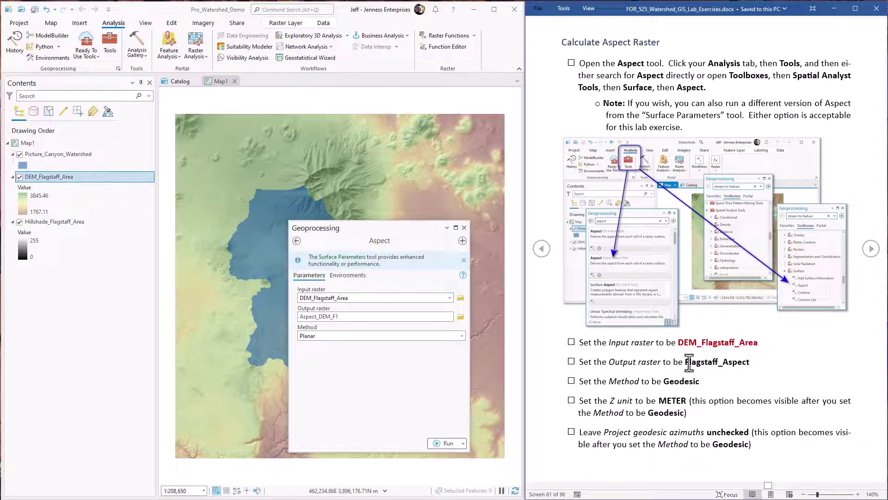
pyautogui.moveTo(687, 362); pyautogui.dragTo(750, 363)
pyautogui.hotkey('ctrl', 'c')
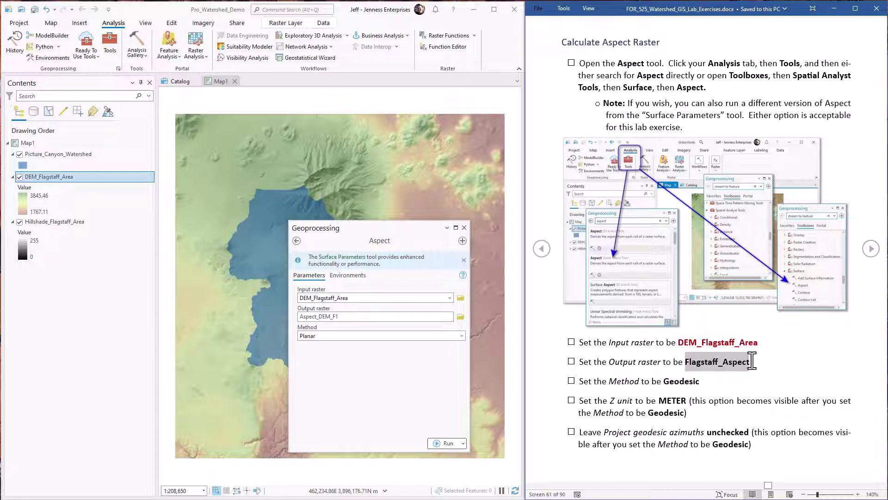
pyautogui.click(365, 316)
pyautogui.hotkey('ctrl', 'a')
pyautogui.hotkey('ctrl', 'v')
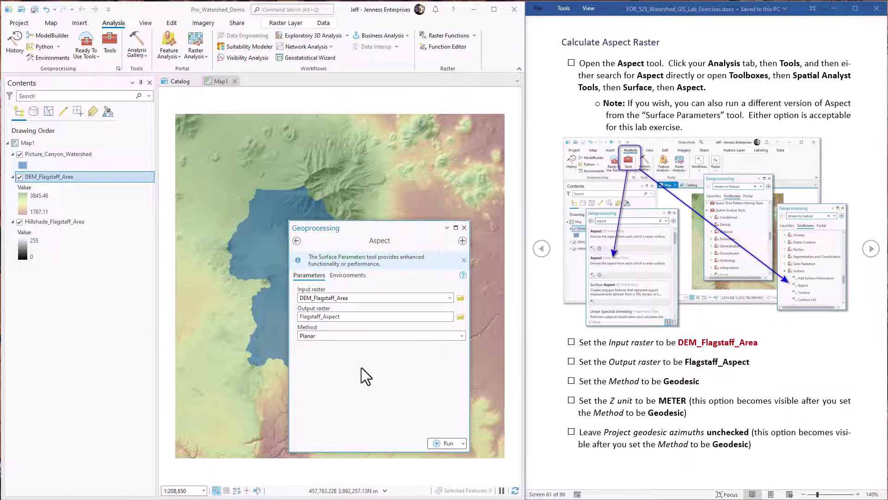
pyautogui.click(462, 334)
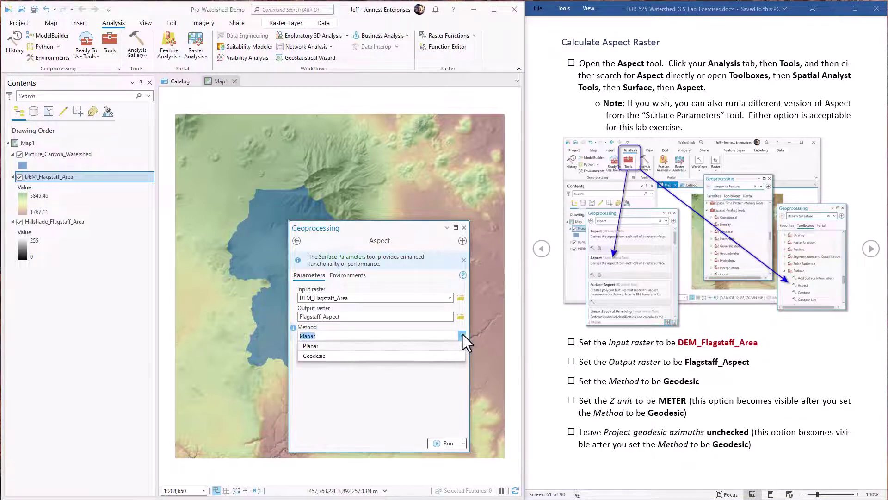
pyautogui.click(317, 354)
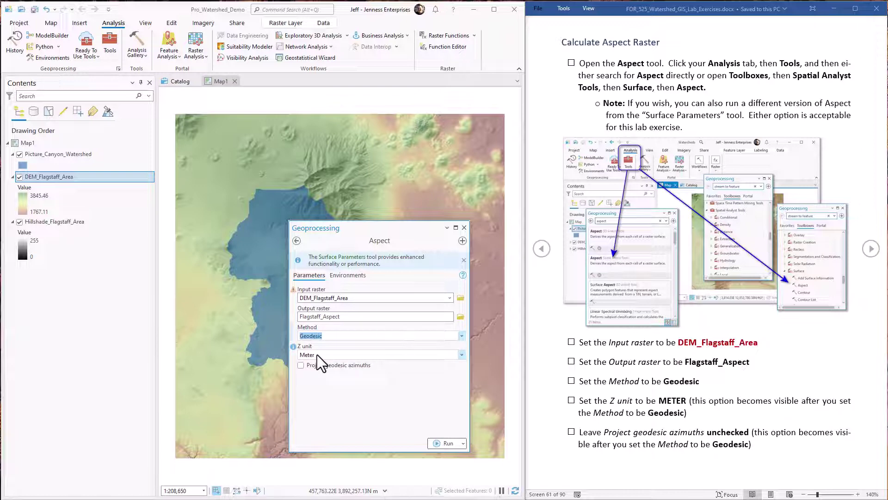
pyautogui.click(328, 355)
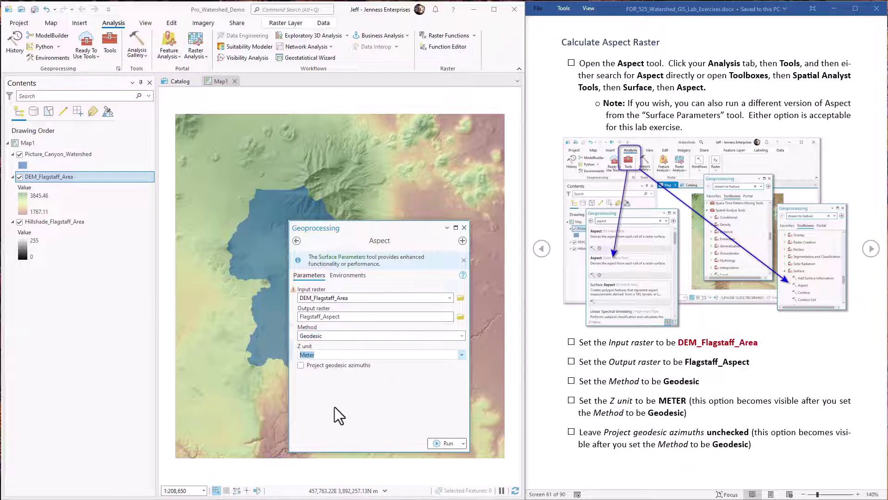
pyautogui.click(323, 378)
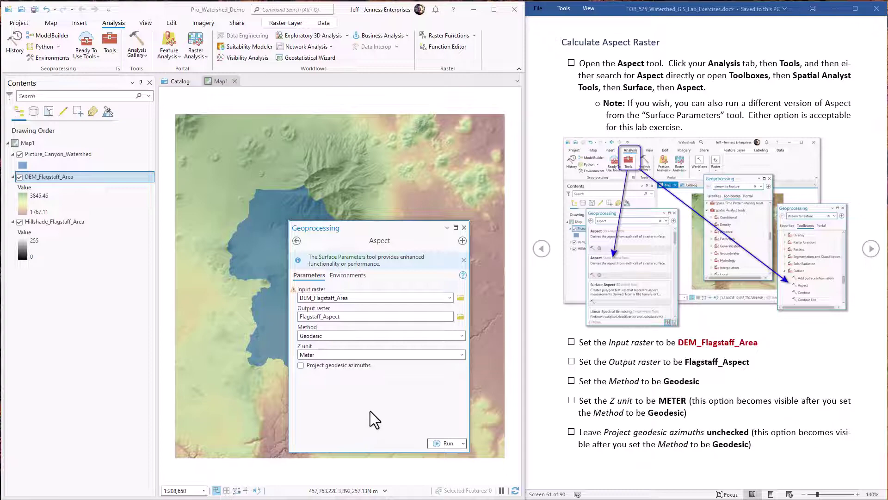
# Step: Run Aspect to create Flagstaff_Aspect and page the handout to Reclassify Aspect Raster
pyautogui.click(452, 444)
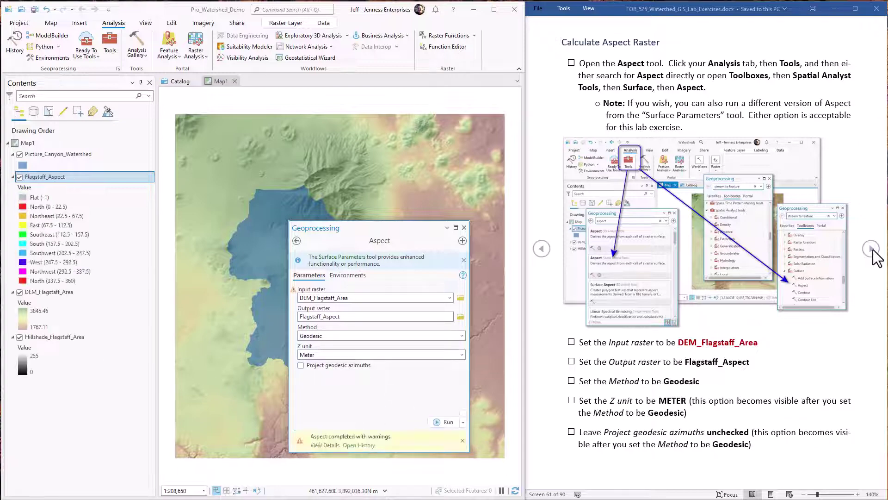
pyautogui.click(873, 250)
pyautogui.click(872, 250)
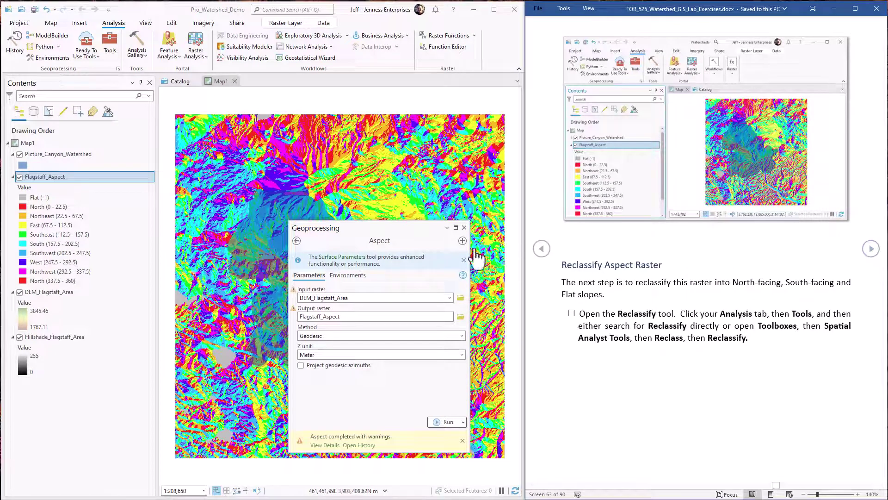
# Step: Close the Aspect tool and check the Flat (-1) aspect class on the map
pyautogui.click(462, 228)
pyautogui.click(464, 228)
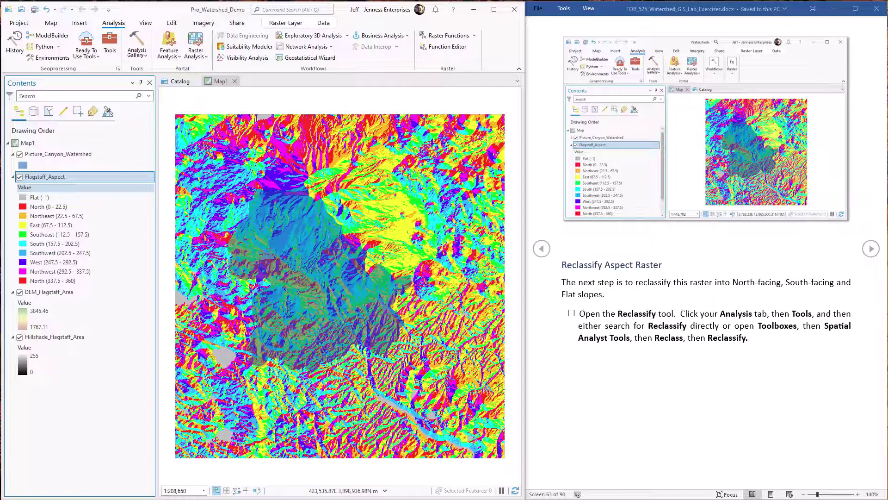
pyautogui.click(31, 196)
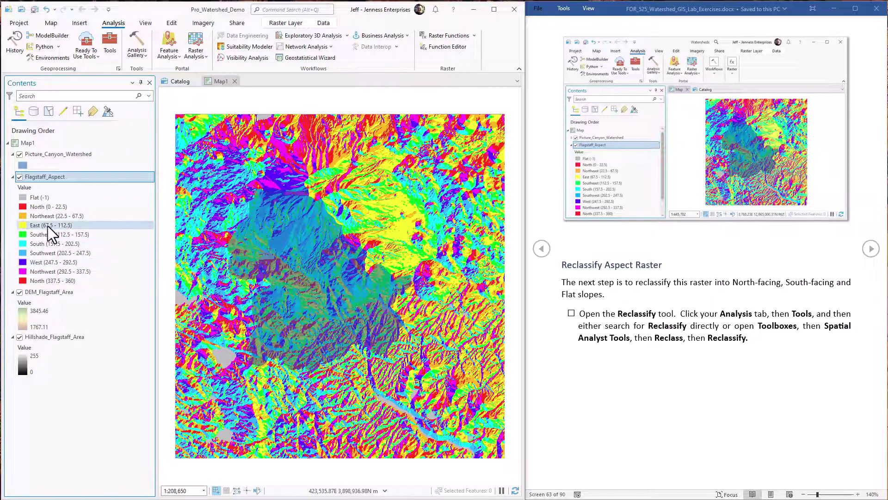
pyautogui.click(209, 259)
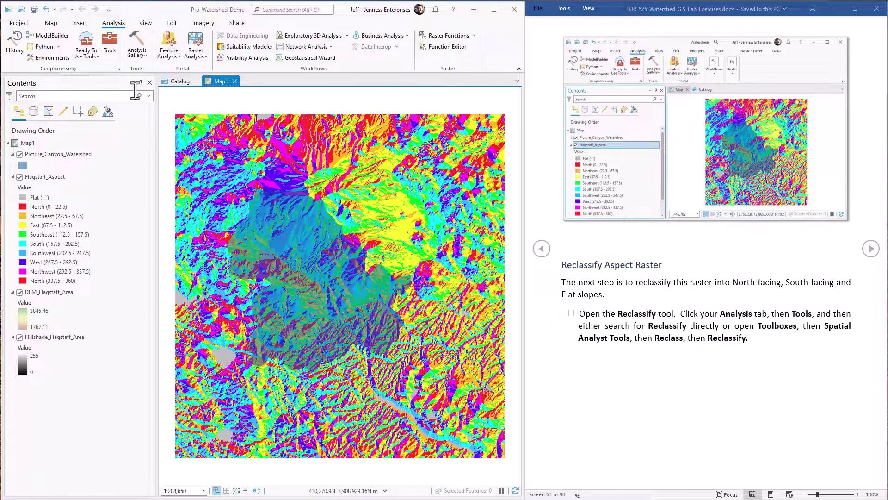
# Step: Open the Spatial Analyst Reclassify tool with Flagstaff_Aspect as the input raster
pyautogui.click(109, 46)
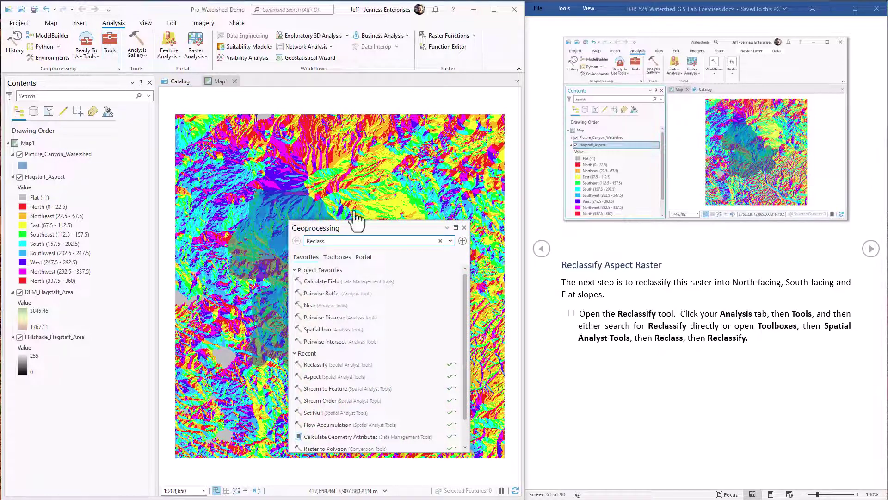
pyautogui.click(335, 241)
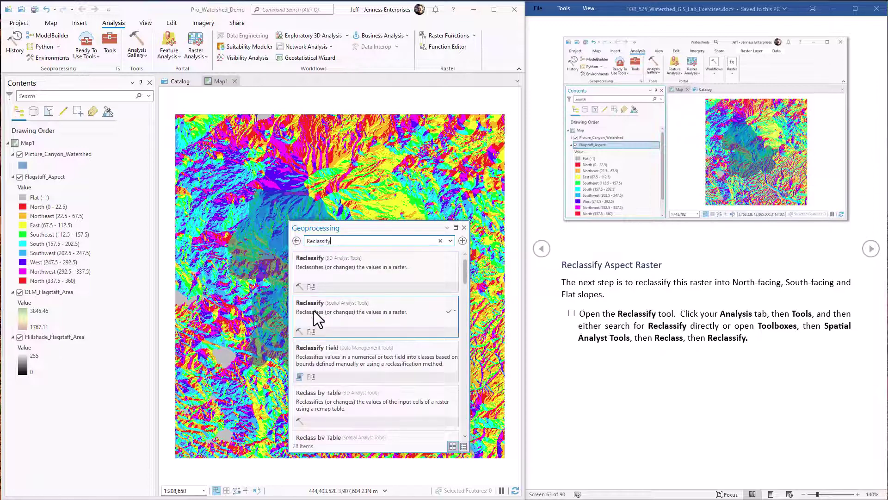
pyautogui.click(318, 320)
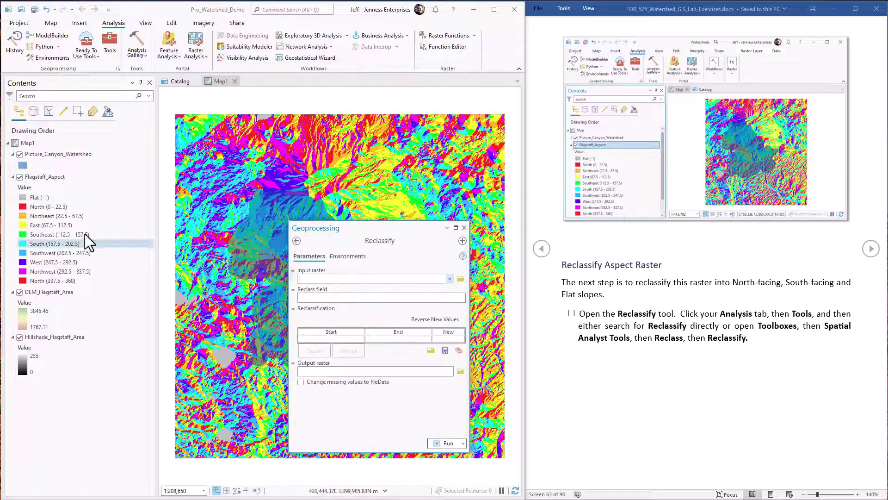
pyautogui.moveTo(45, 176); pyautogui.dragTo(315, 284)
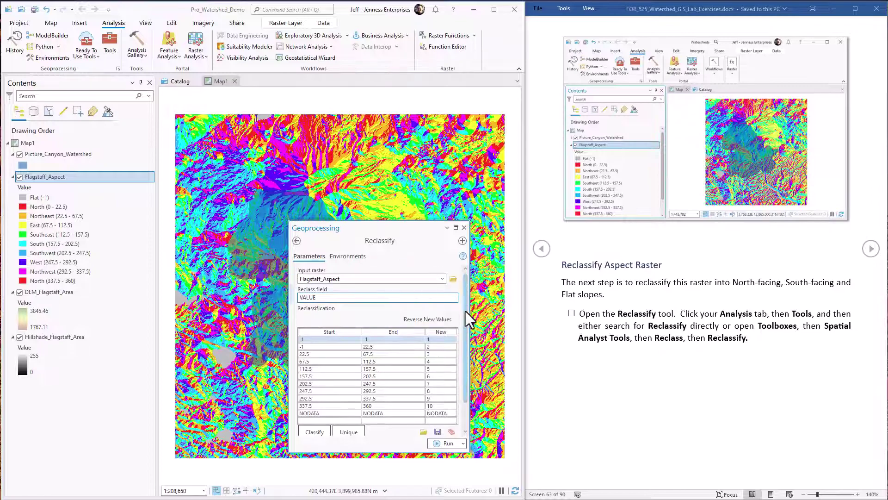
pyautogui.scroll(-2, 465, 342)
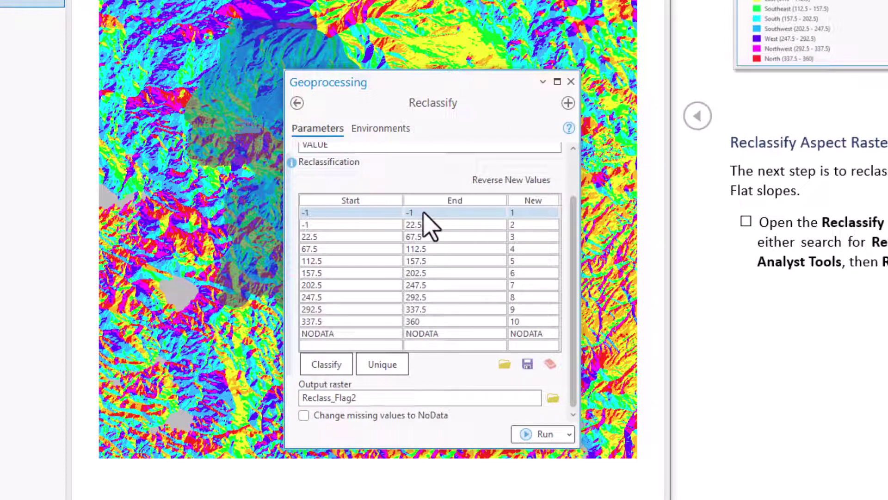
# Step: Keep -1 for flat and map the -0.1 to 90 range to new value 1
pyautogui.click(521, 213)
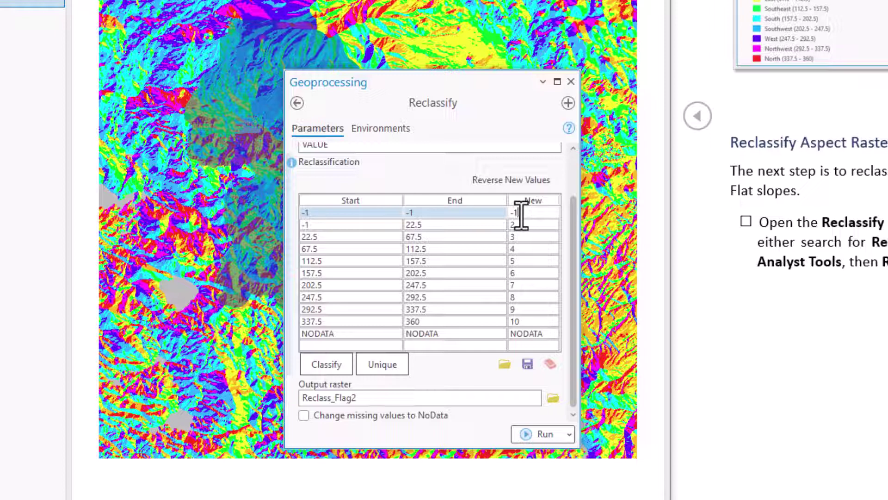
pyautogui.click(334, 224)
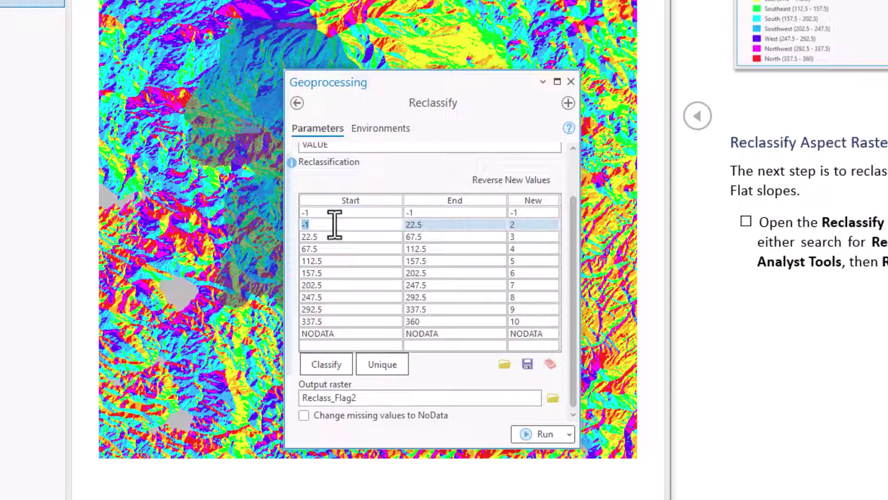
pyautogui.write('-0.1')
pyautogui.click(431, 225)
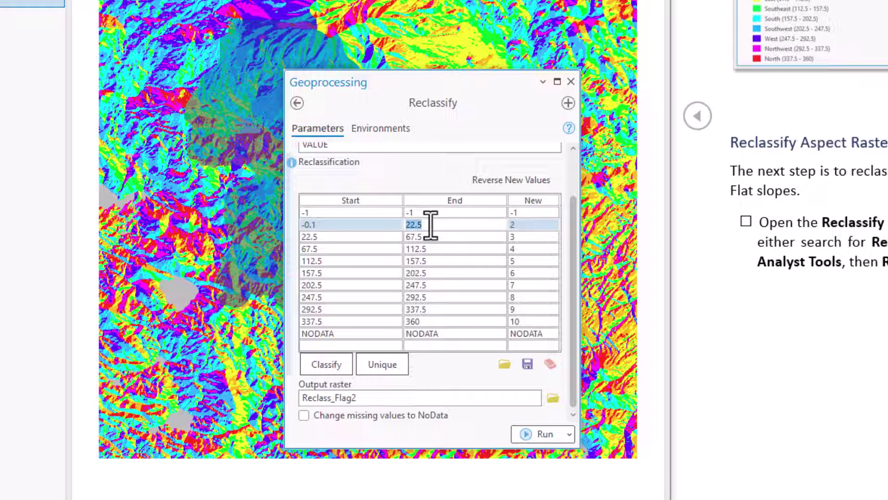
pyautogui.write('90')
pyautogui.press('Tab')
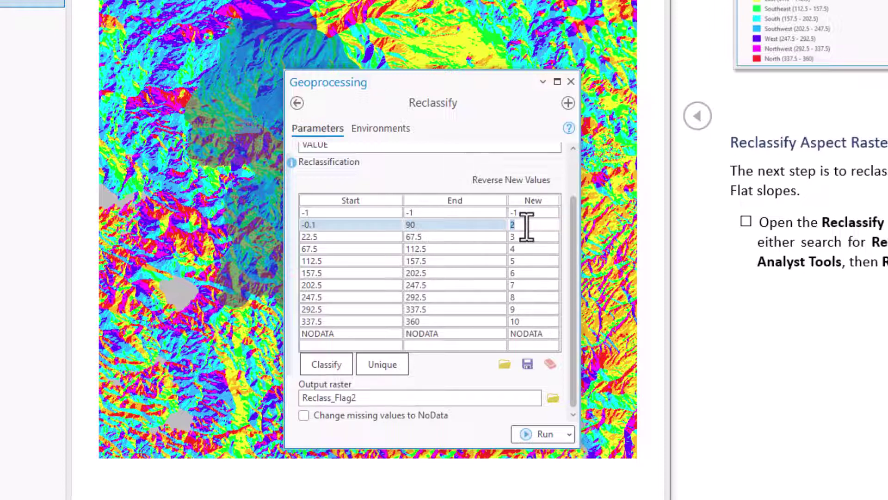
pyautogui.write('1')
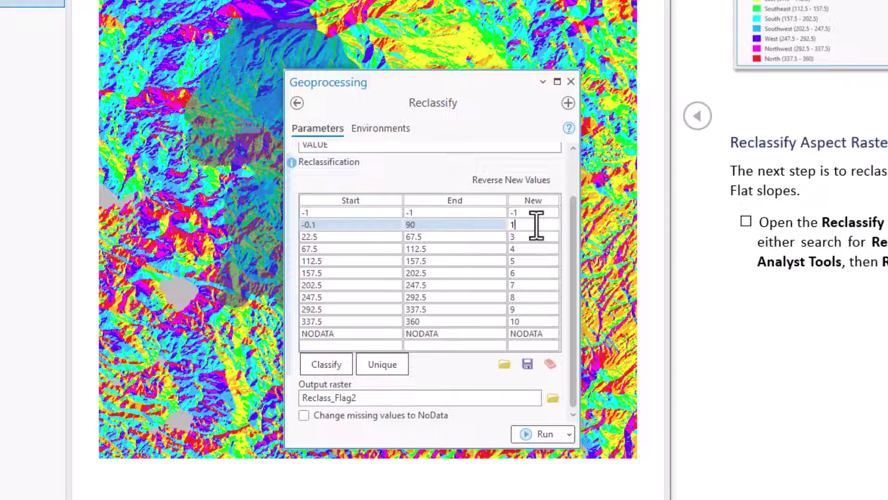
# Step: Map the 90 to 270 range to new value 2
pyautogui.click(359, 236)
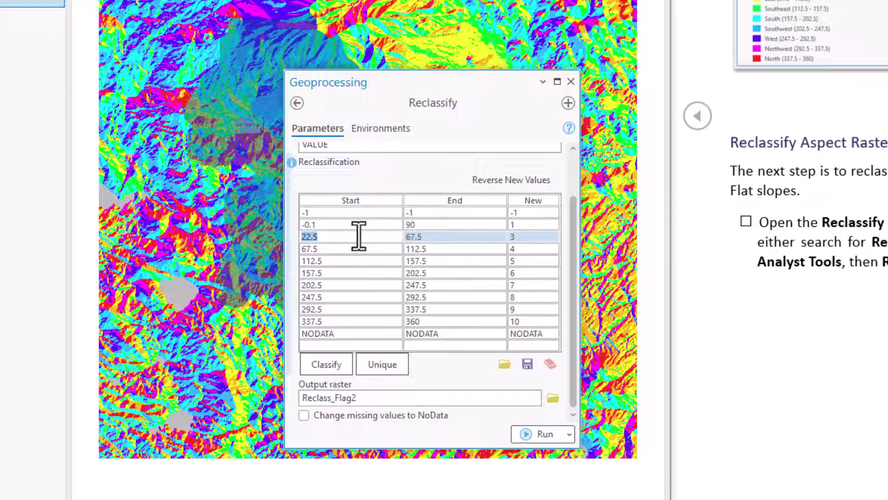
pyautogui.write('90')
pyautogui.press('Tab')
pyautogui.write('270')
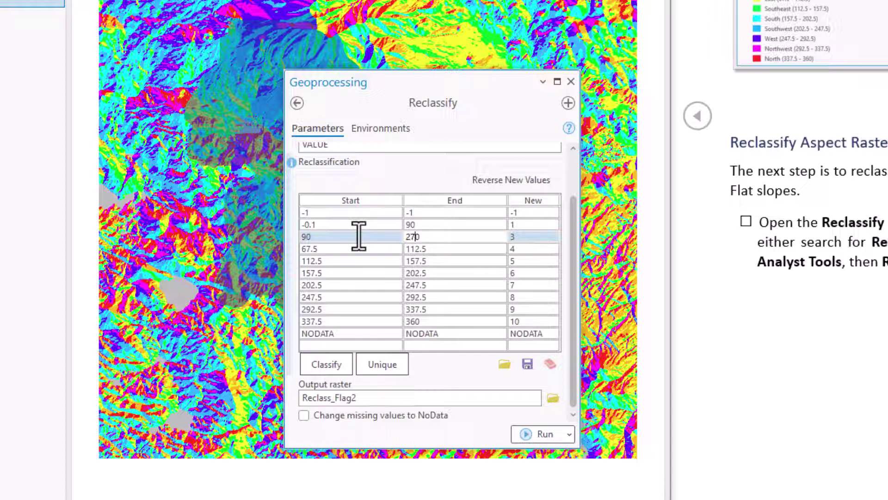
pyautogui.press('Tab')
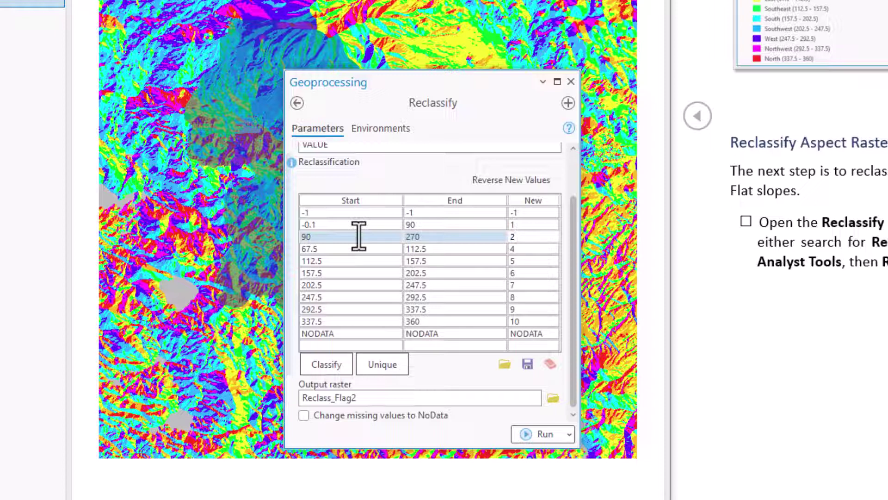
pyautogui.write('2')
pyautogui.press('Tab')
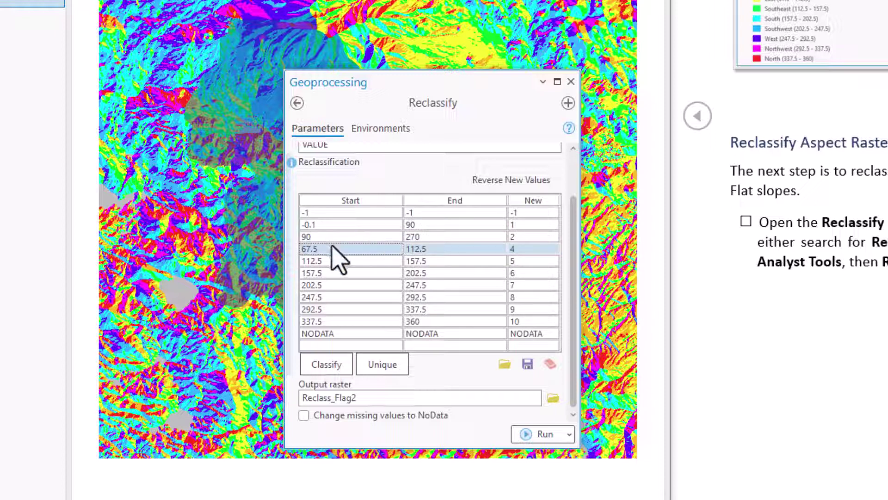
# Step: Map the 270 to 360 range to new value 1 and review the edited rows
pyautogui.click(336, 249)
pyautogui.write('2')
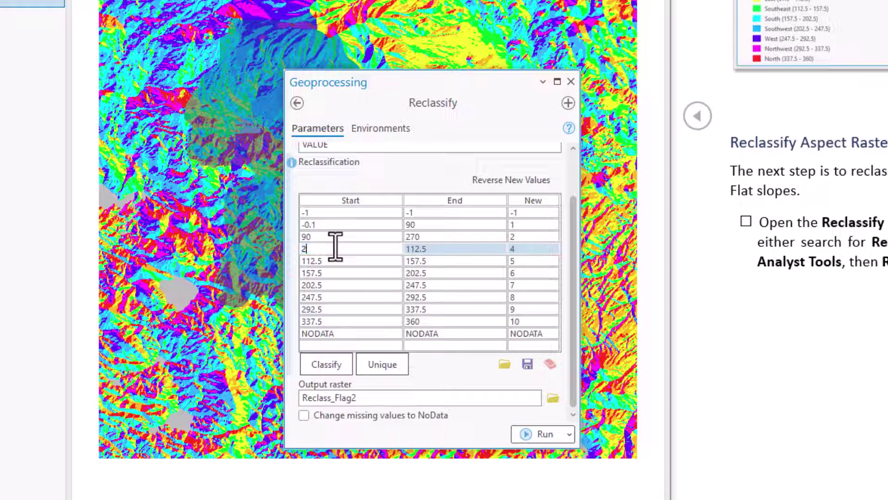
pyautogui.write('70')
pyautogui.press('Tab')
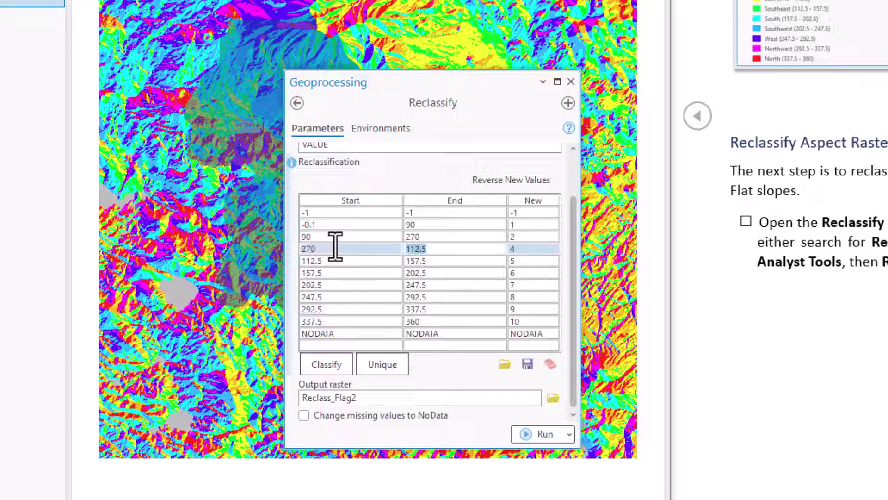
pyautogui.write('360')
pyautogui.press('Tab')
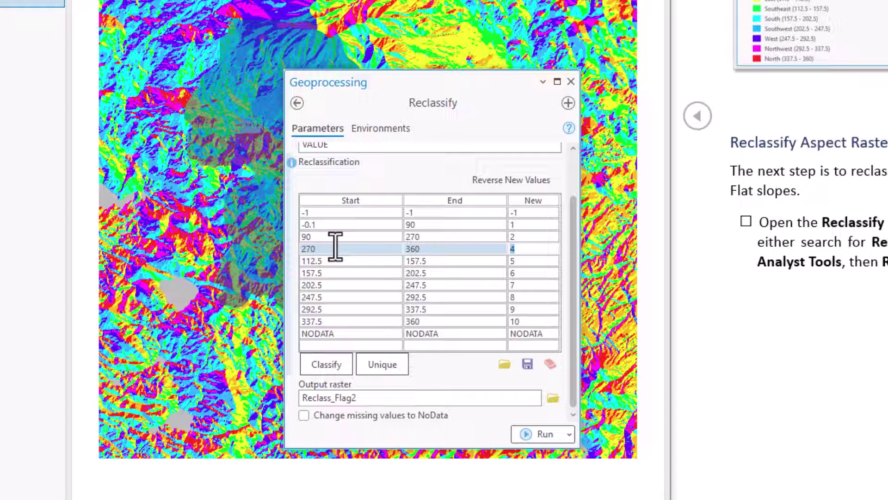
pyautogui.press('Tab')
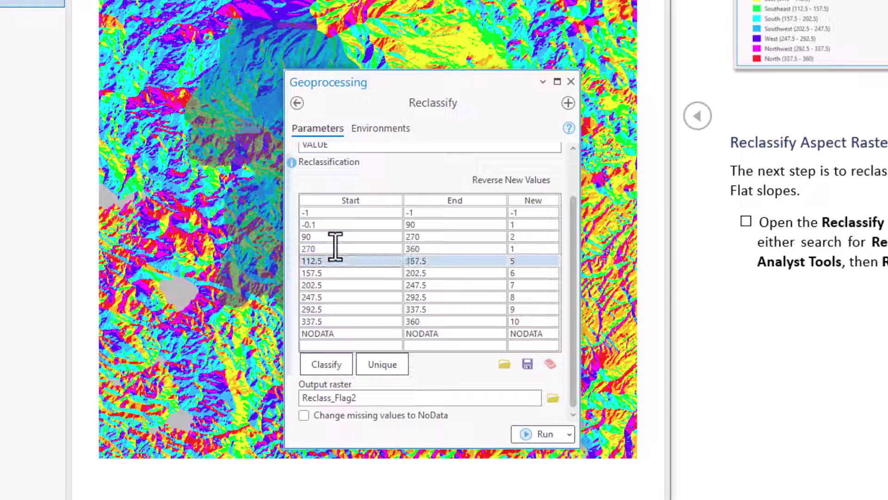
pyautogui.click(538, 251)
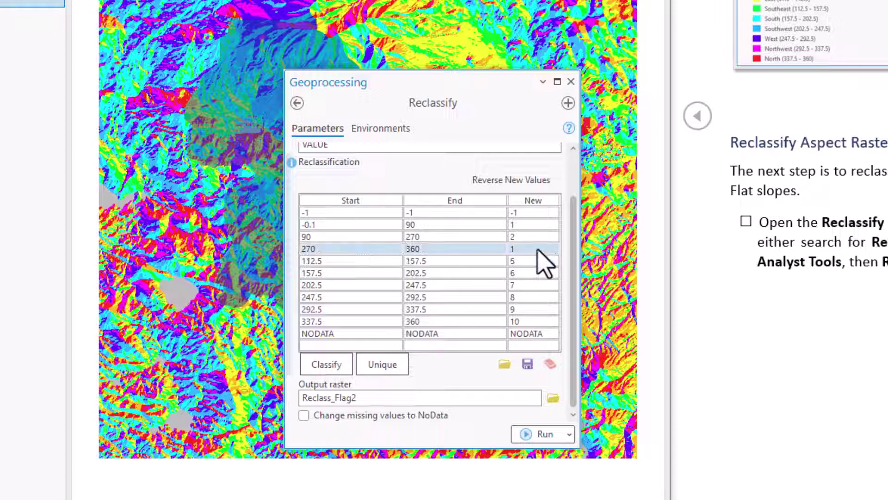
pyautogui.click(528, 226)
pyautogui.click(528, 236)
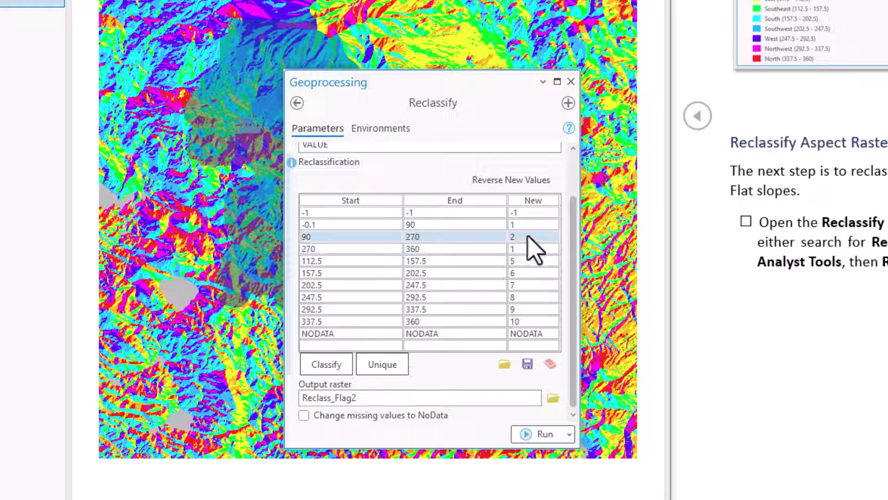
pyautogui.click(526, 214)
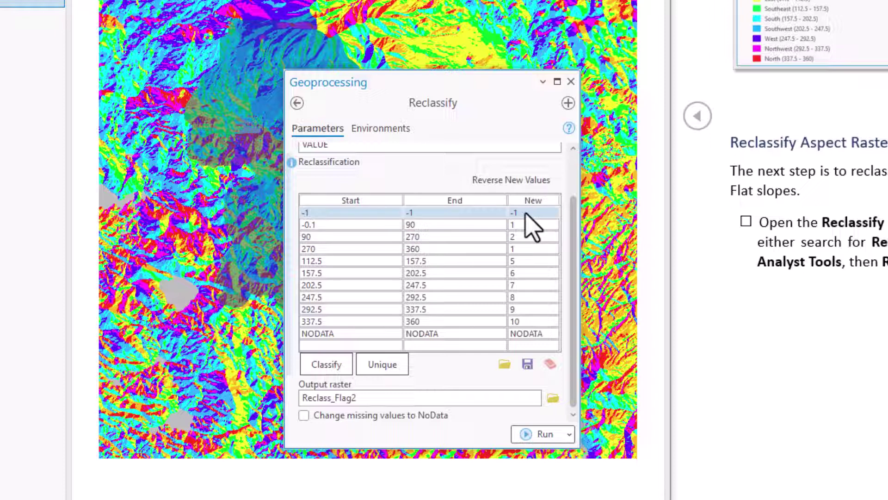
# Step: Delete the six leftover ranges from 112.5 through 360
pyautogui.click(357, 261)
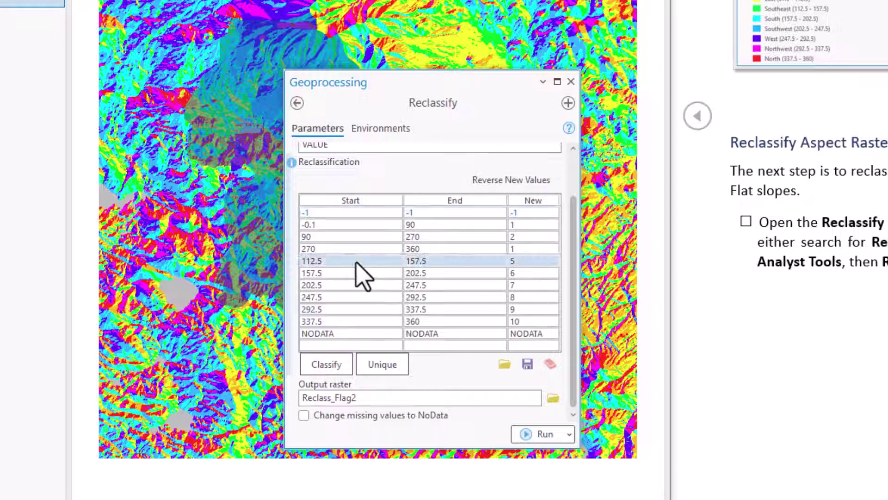
pyautogui.click(353, 261)
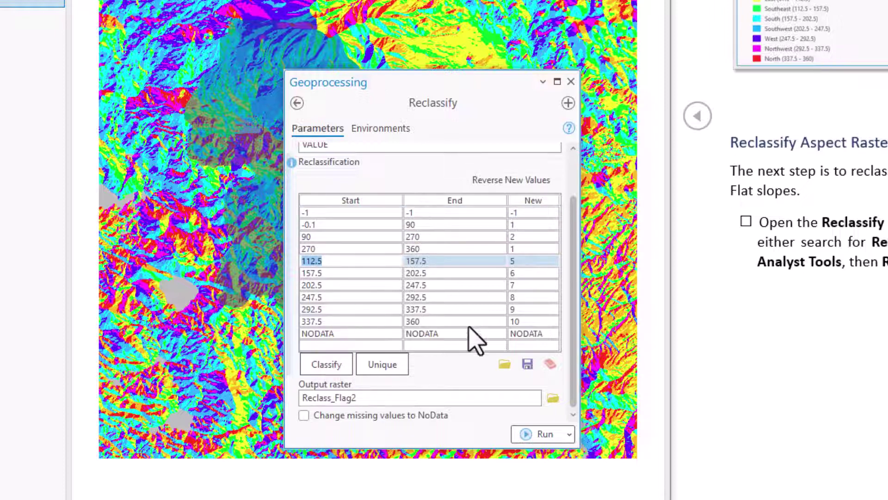
pyautogui.keyDown('shift'); pyautogui.click(543, 323); pyautogui.keyUp('shift')
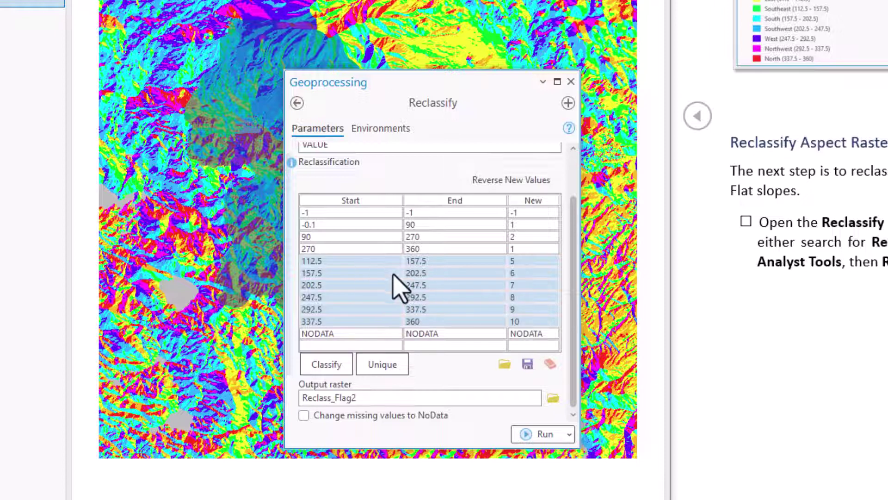
pyautogui.press('Delete')
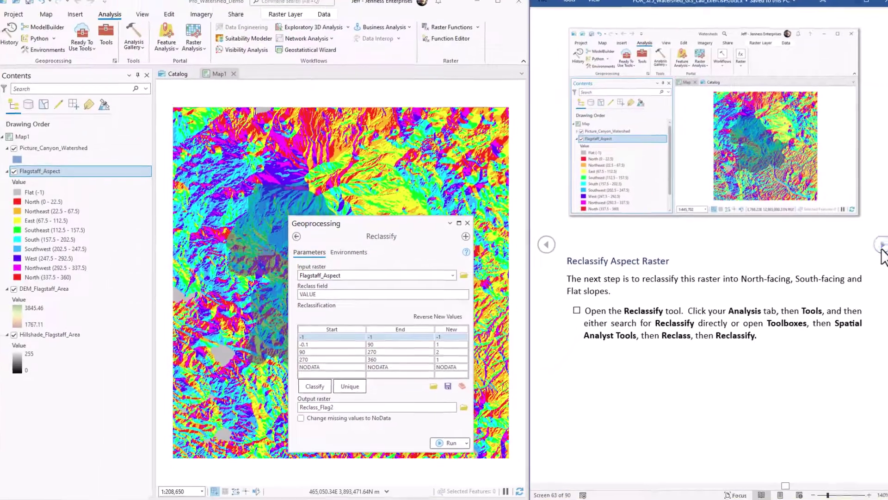
# Step: Replace output Reclass_Flag2 with Flagstaff_NorthSouth and run Reclassify
pyautogui.click(869, 250)
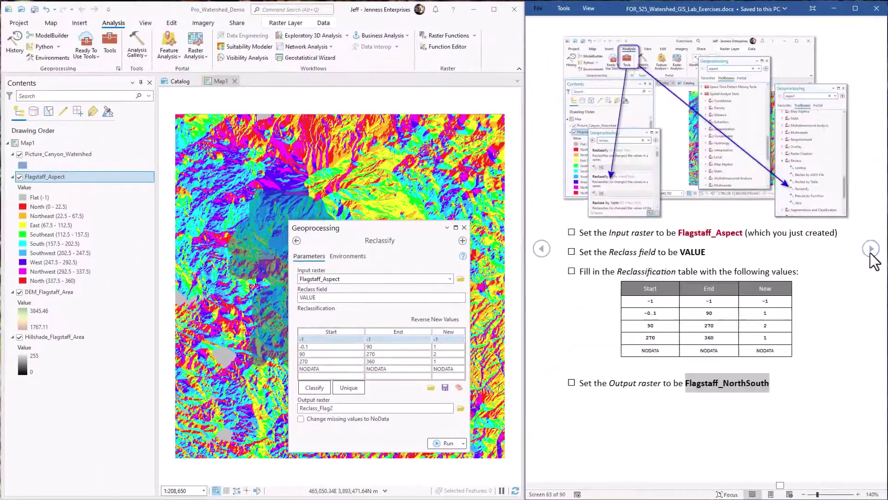
pyautogui.click(870, 250)
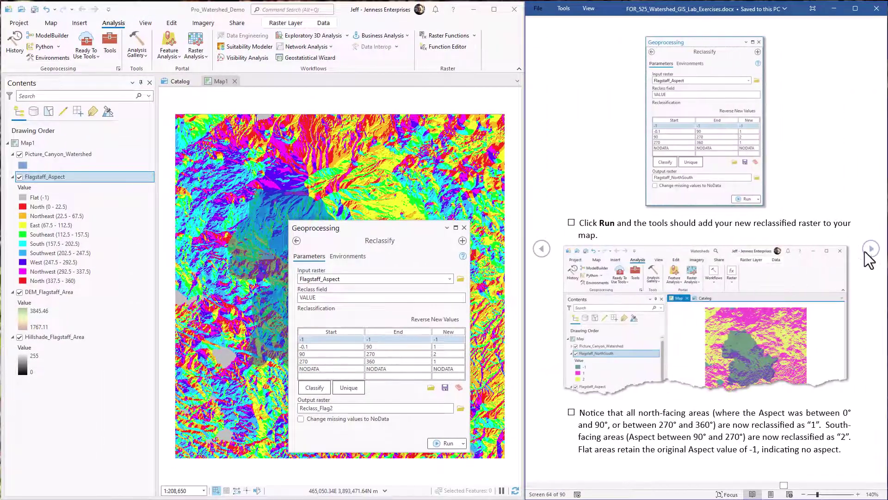
pyautogui.click(542, 250)
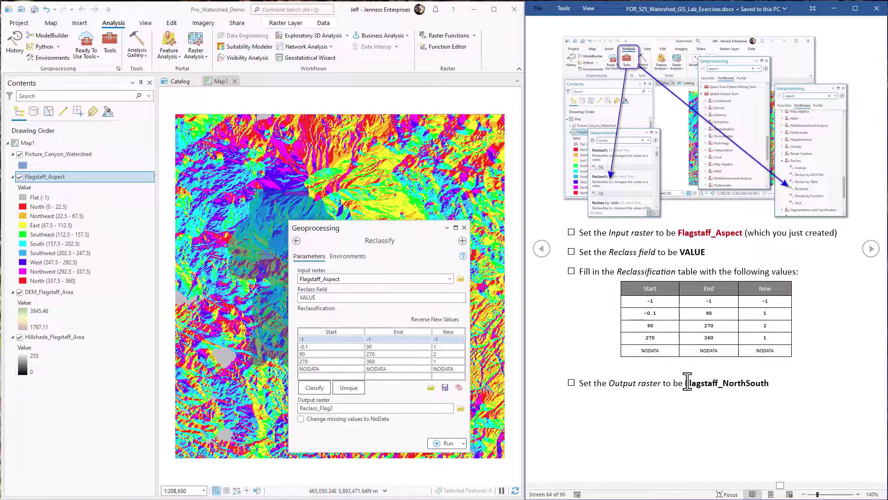
pyautogui.moveTo(718, 384); pyautogui.dragTo(772, 384)
pyautogui.hotkey('ctrl', 'c')
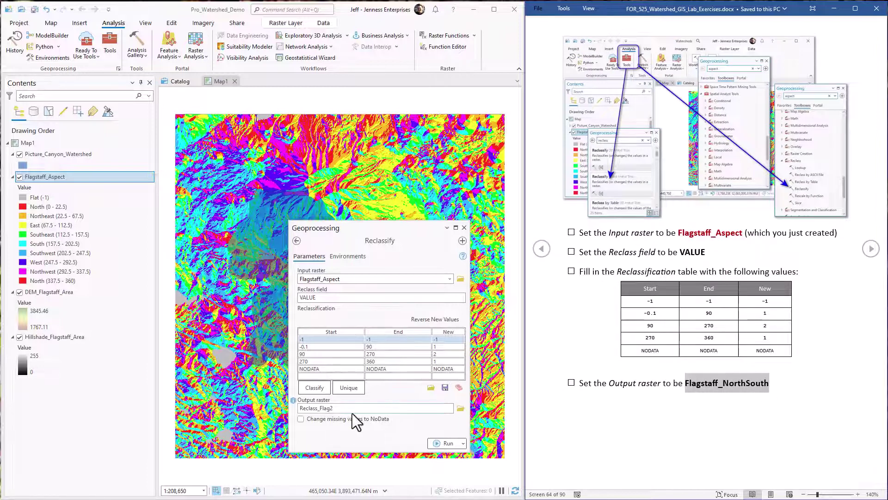
pyautogui.click(426, 410)
pyautogui.moveTo(419, 408); pyautogui.dragTo(457, 408)
pyautogui.hotkey('ctrl', 'v')
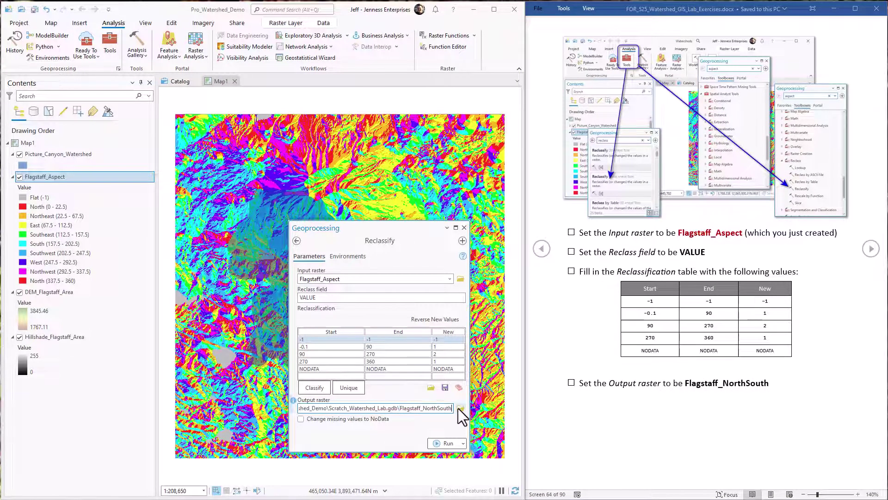
pyautogui.click(390, 431)
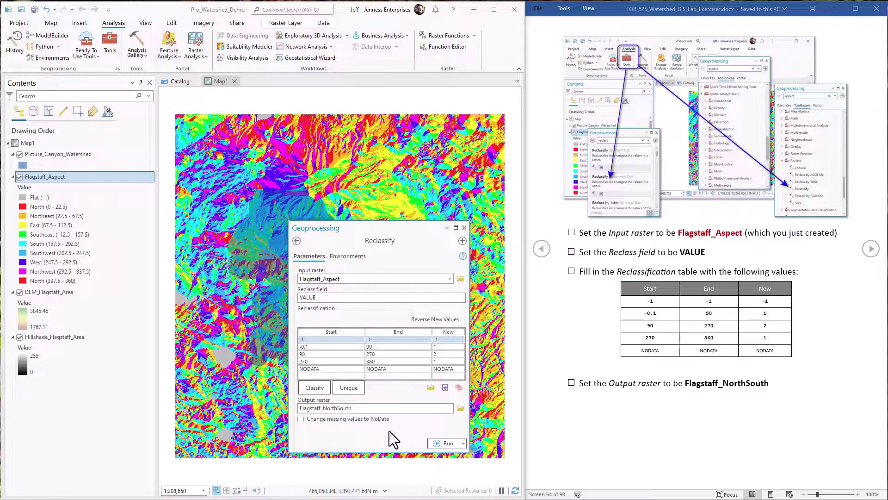
pyautogui.click(445, 441)
pyautogui.click(871, 249)
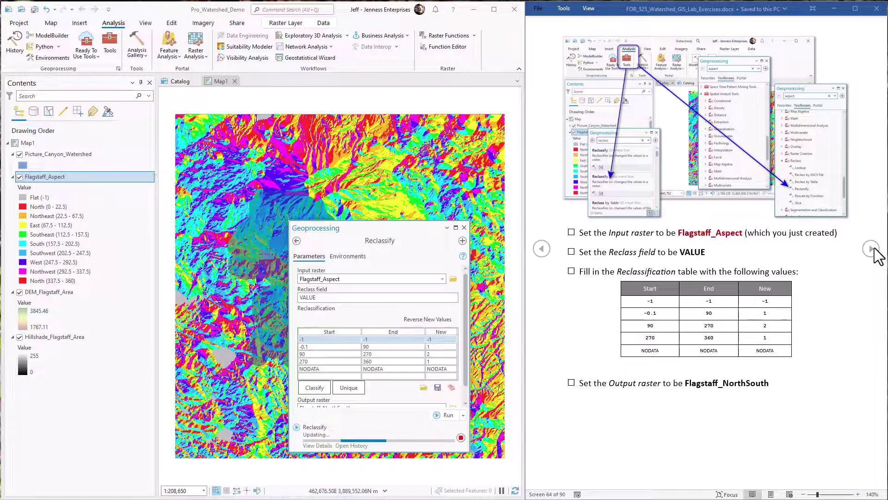
# Step: Hide Flagstaff_Aspect, page the handout to watershed clipping, and select Flagstaff_NorthSouth
pyautogui.click(464, 227)
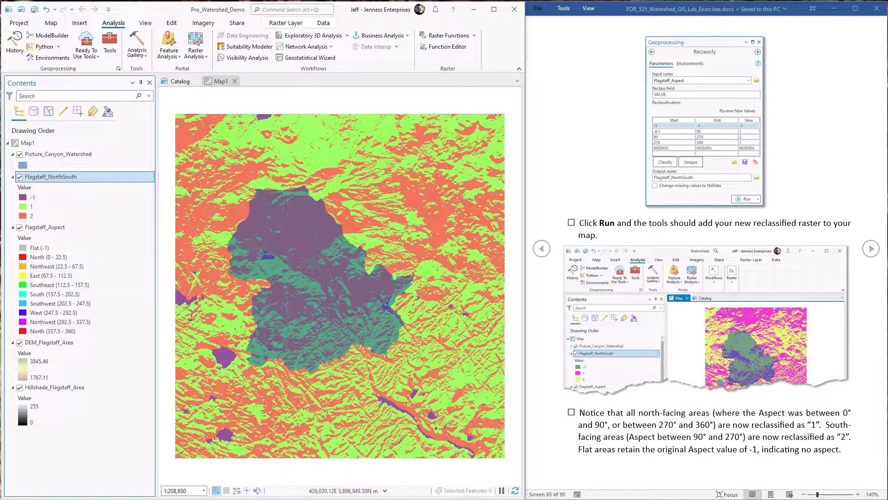
pyautogui.click(20, 227)
pyautogui.click(13, 227)
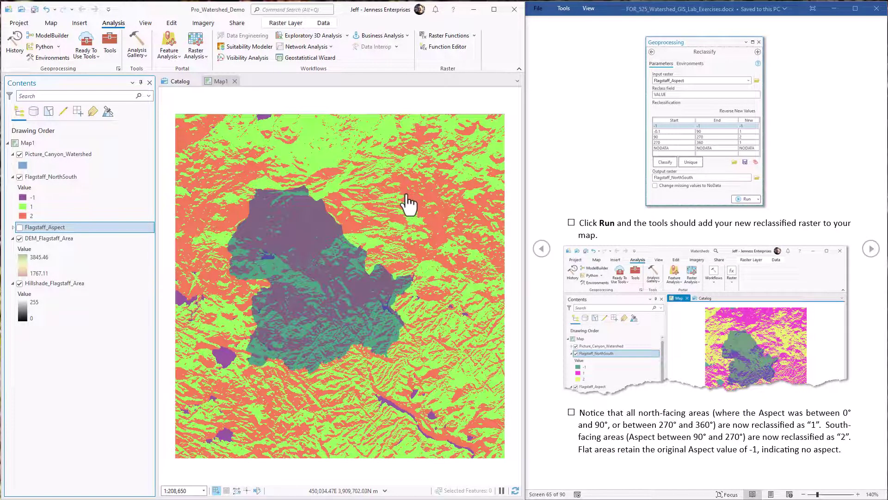
pyautogui.click(870, 249)
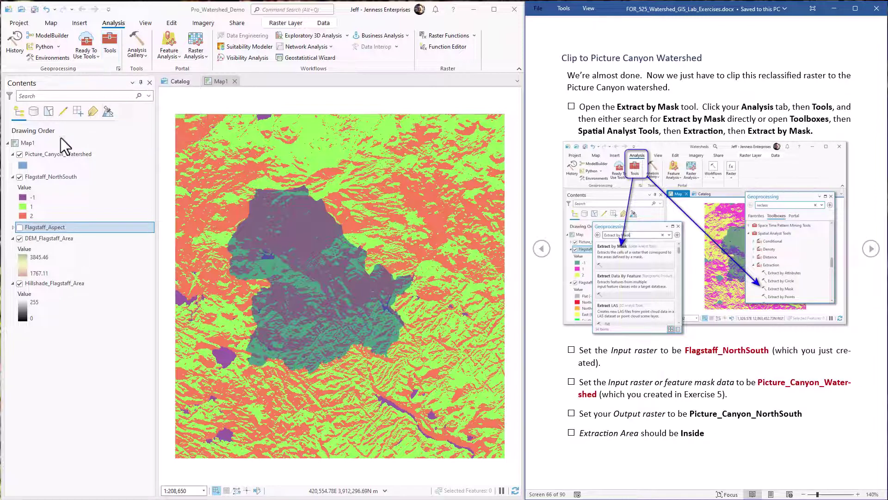
pyautogui.click(52, 176)
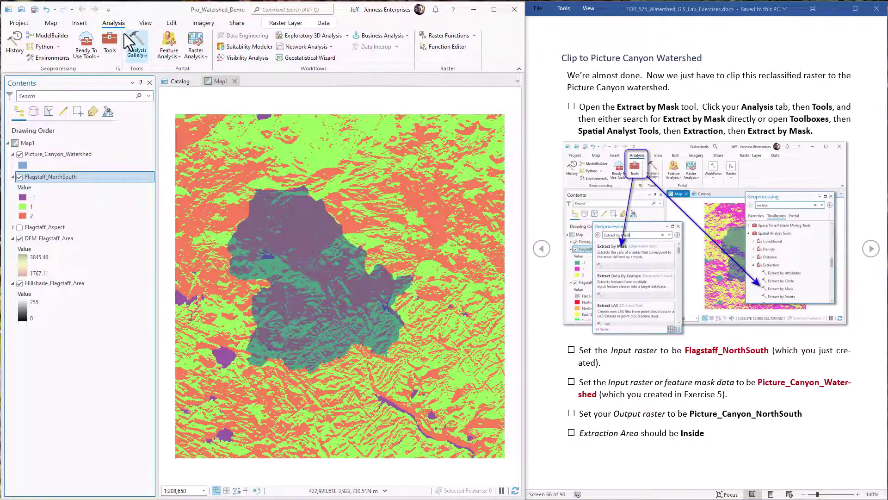
# Step: Open Extract by Mask with input Flagstaff_NorthSouth and mask Picture_Canyon_Watershed
pyautogui.click(104, 51)
pyautogui.doubleClick(319, 240)
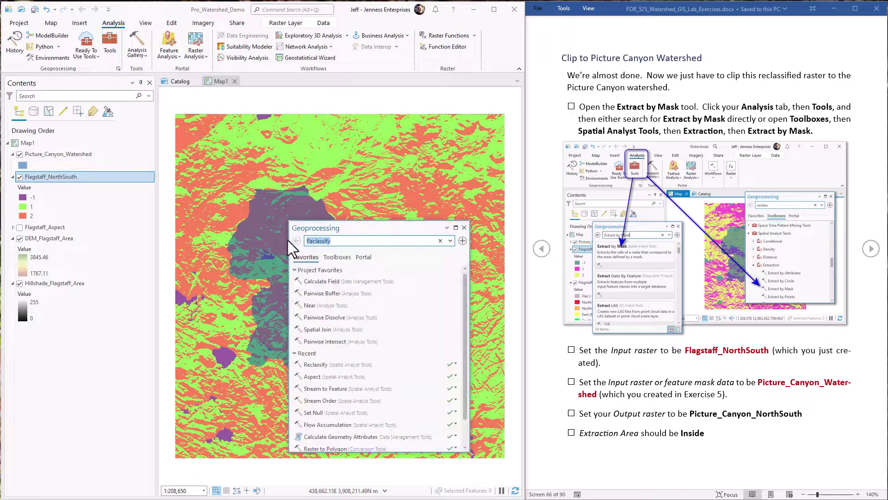
pyautogui.write('Extract by Mask')
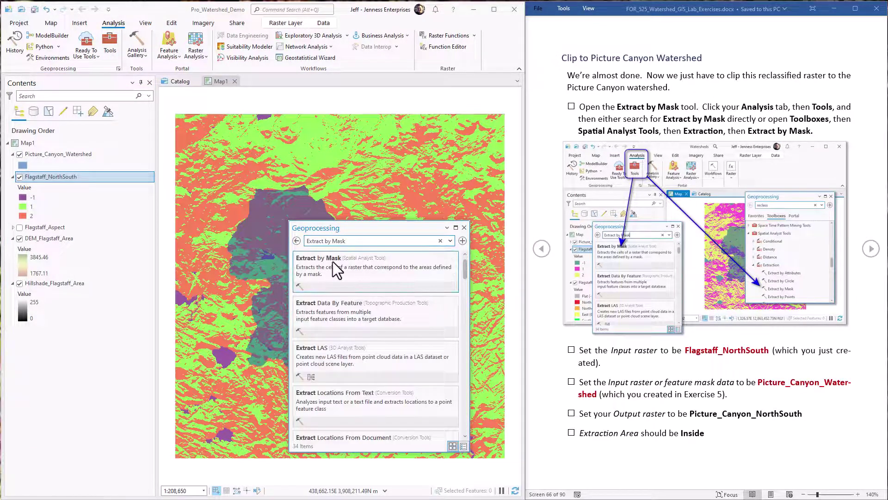
pyautogui.click(332, 262)
pyautogui.moveTo(49, 177); pyautogui.dragTo(311, 279)
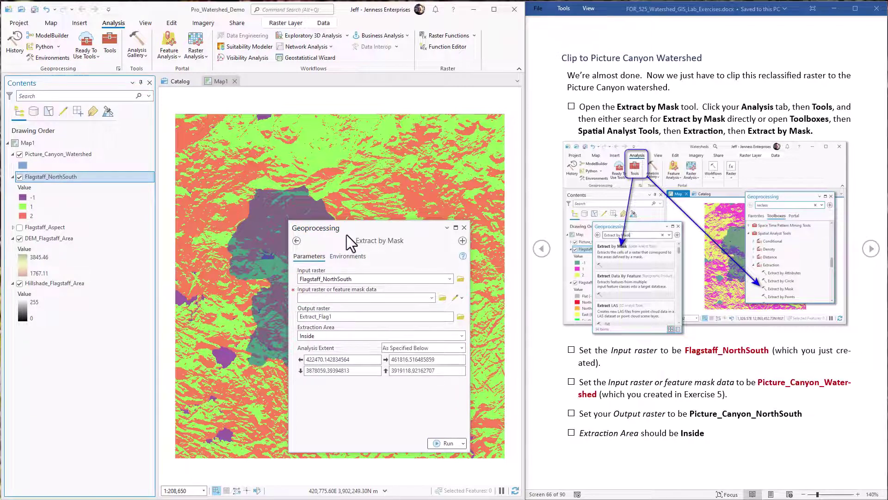
pyautogui.click(361, 298)
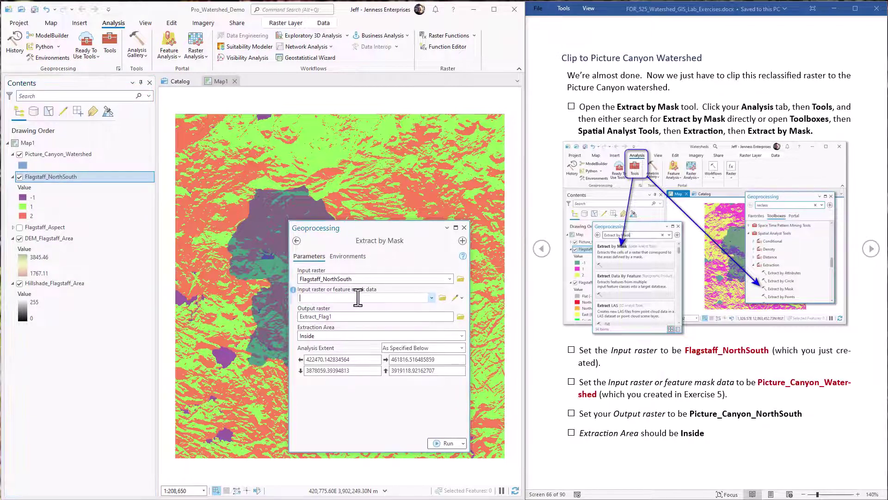
pyautogui.moveTo(55, 154); pyautogui.dragTo(329, 299)
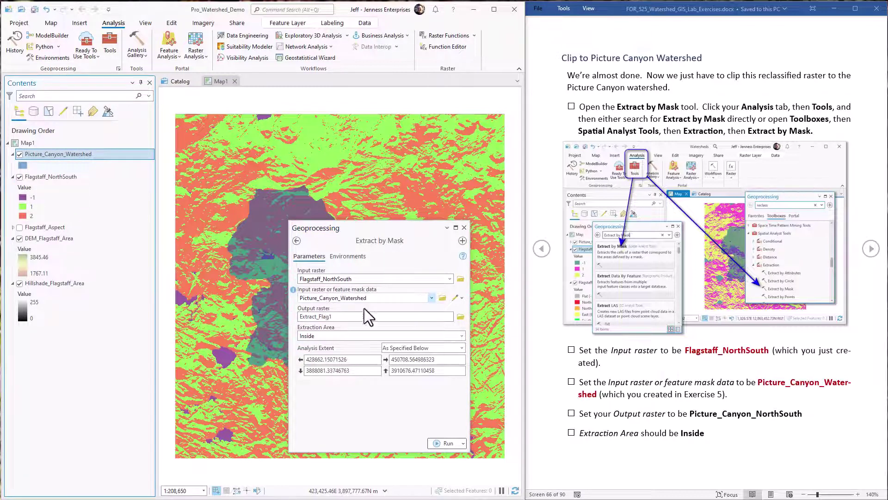
# Step: Name the output Picture_Canyon_NorthSouth, leaving the extraction area as Inside
pyautogui.click(699, 419)
pyautogui.moveTo(690, 414); pyautogui.dragTo(805, 415)
pyautogui.hotkey('ctrl', 'c')
pyautogui.click(338, 318)
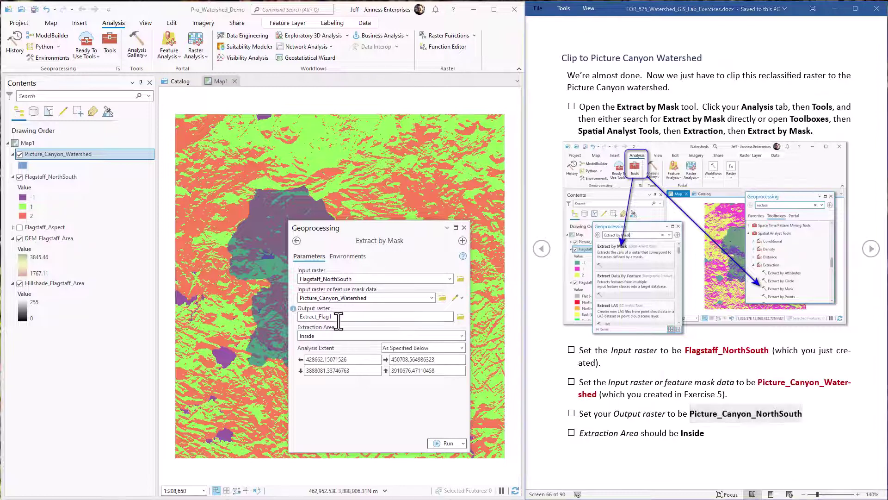
pyautogui.moveTo(339, 320); pyautogui.dragTo(344, 315)
pyautogui.doubleClick(418, 317)
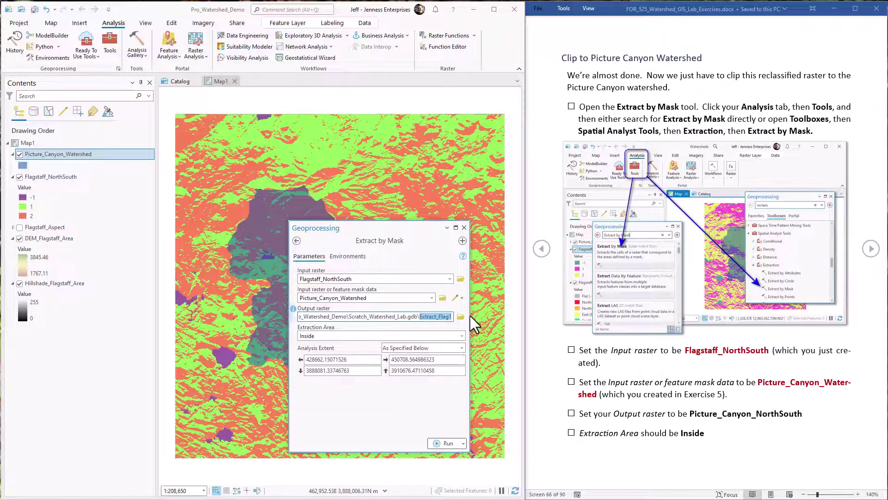
pyautogui.hotkey('ctrl', 'v')
pyautogui.press('Tab')
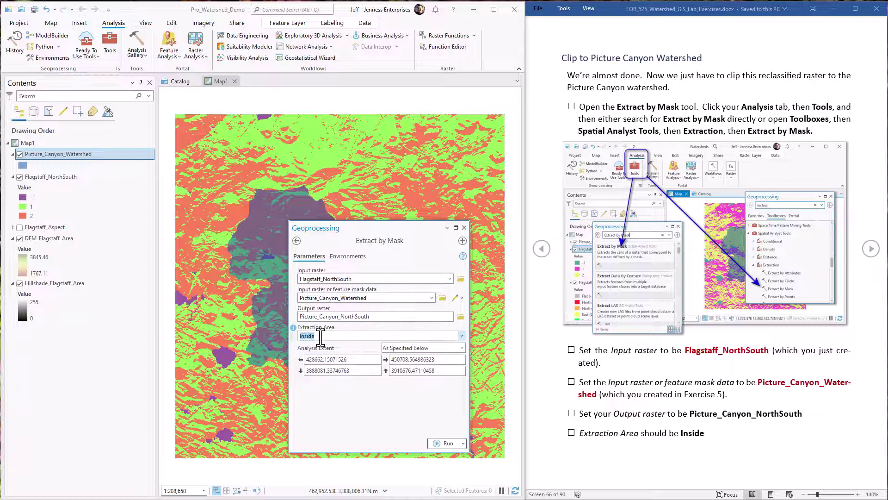
pyautogui.click(357, 427)
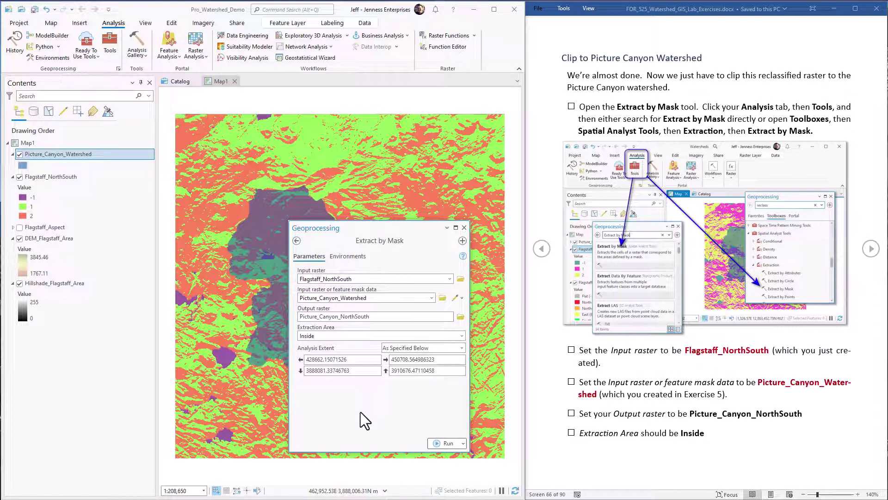
# Step: Run Extract by Mask, page the handout to Calculate Acreages, and select Picture_Canyon_NorthSouth
pyautogui.click(450, 445)
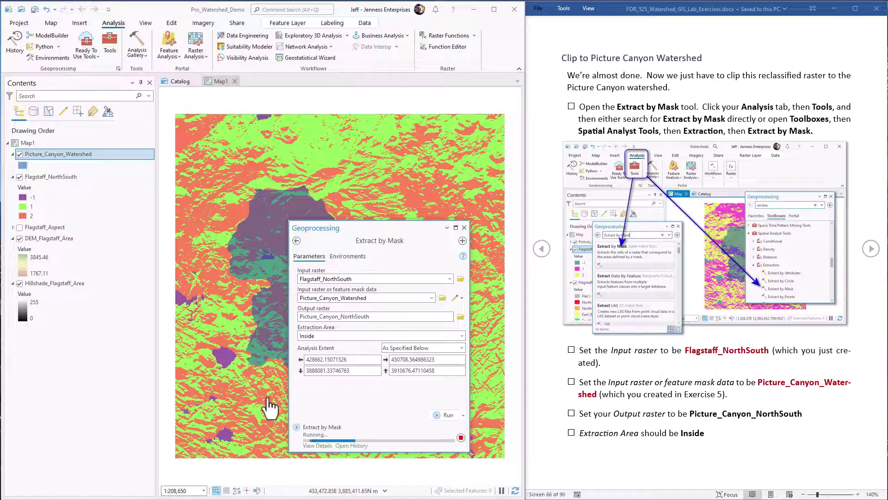
pyautogui.click(464, 228)
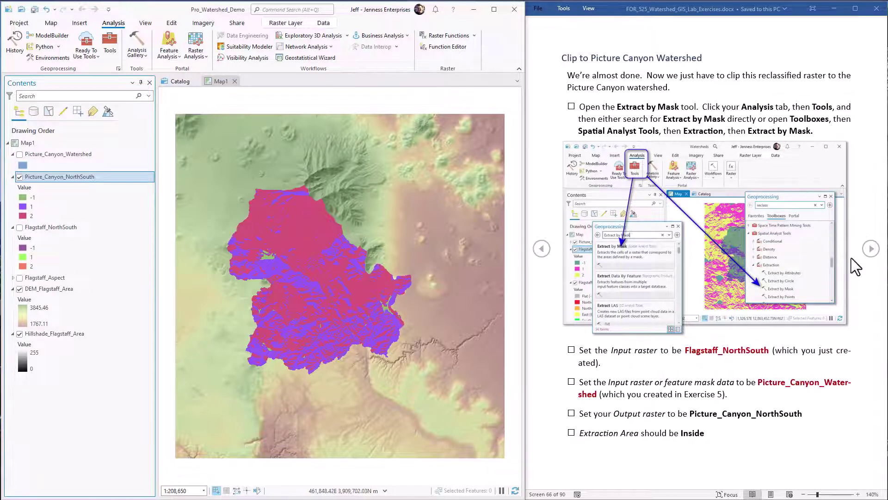
pyautogui.click(872, 250)
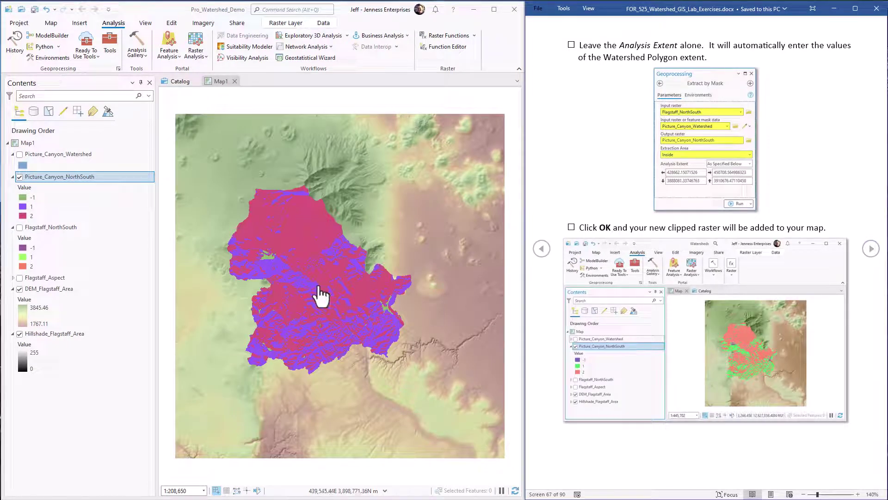
pyautogui.click(872, 250)
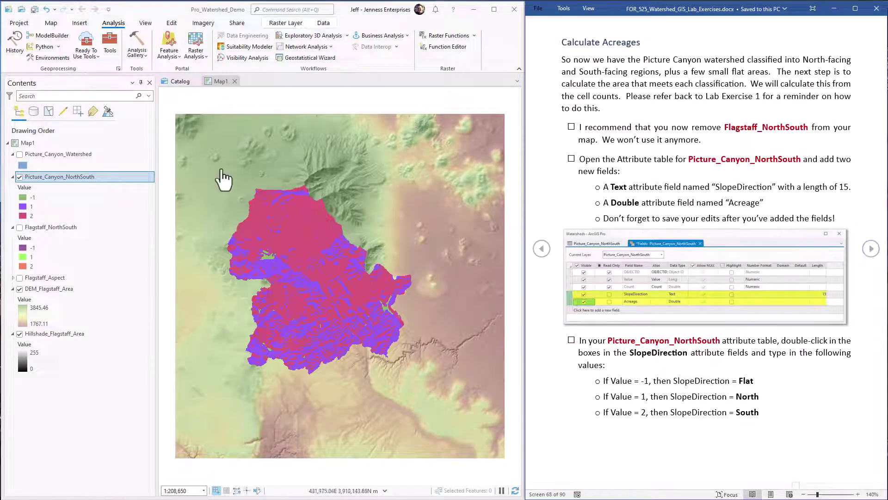
pyautogui.click(70, 177)
pyautogui.click(115, 200)
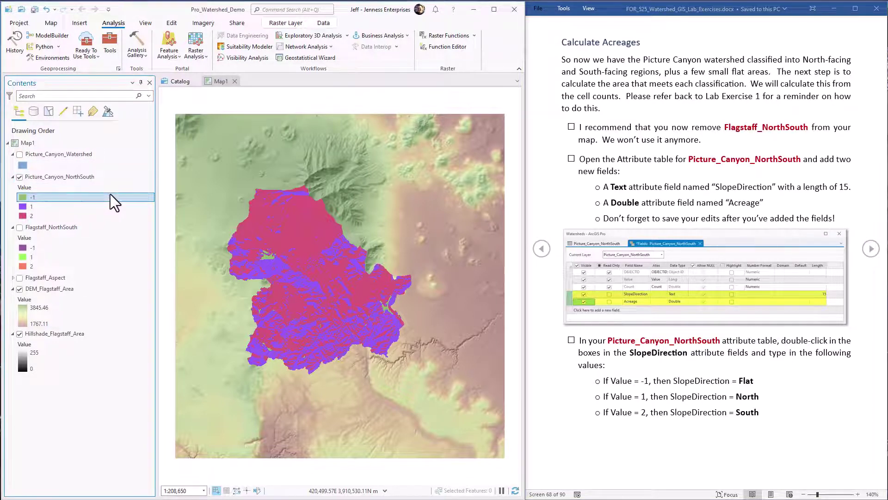
# Step: Open the Picture_Canyon_NorthSouth attribute table with Ctrl+T, showing Values -1, 1 and 2 with counts
pyautogui.click(84, 178)
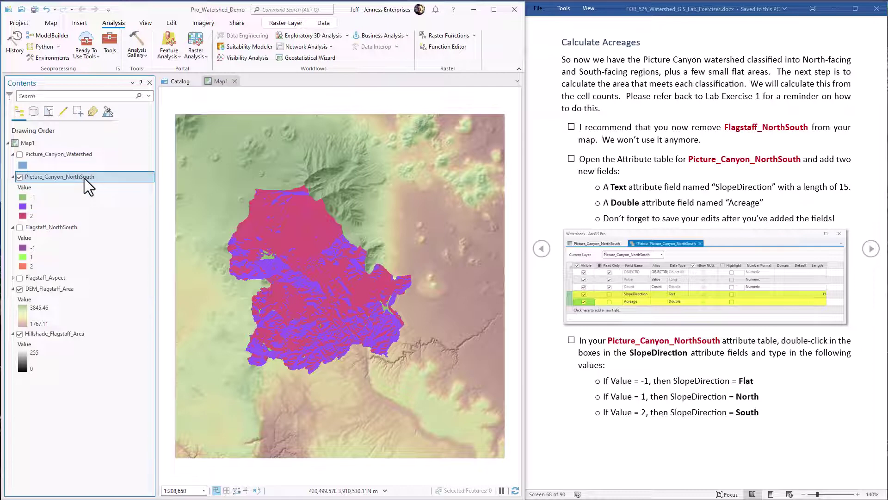
pyautogui.hotkey('ctrl', 't')
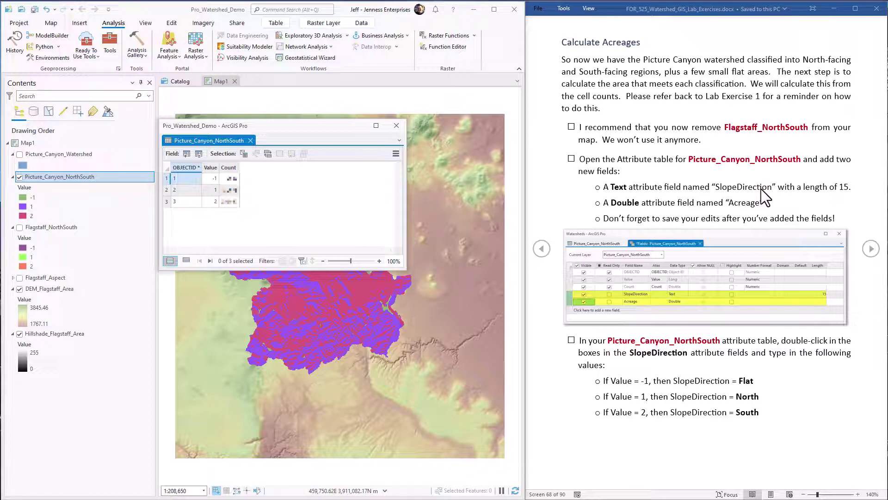
pyautogui.click(747, 206)
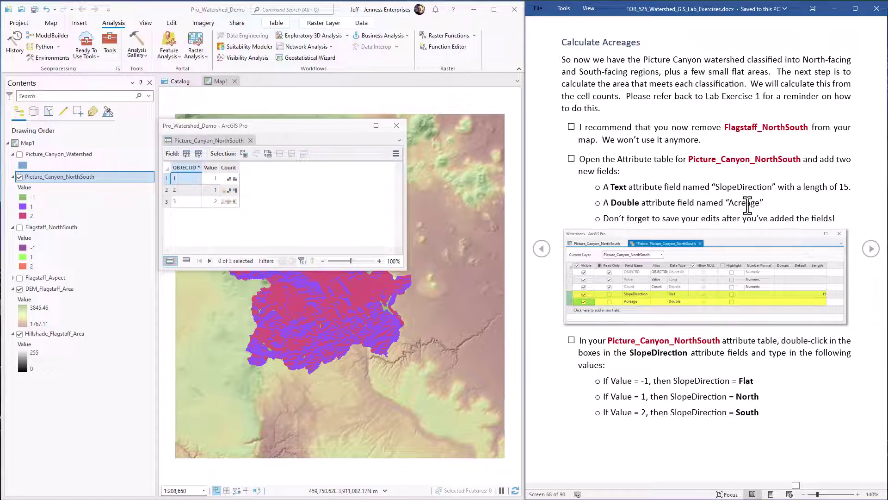
# Step: Add a SlopeDirection field of type Text with length 15
pyautogui.click(187, 156)
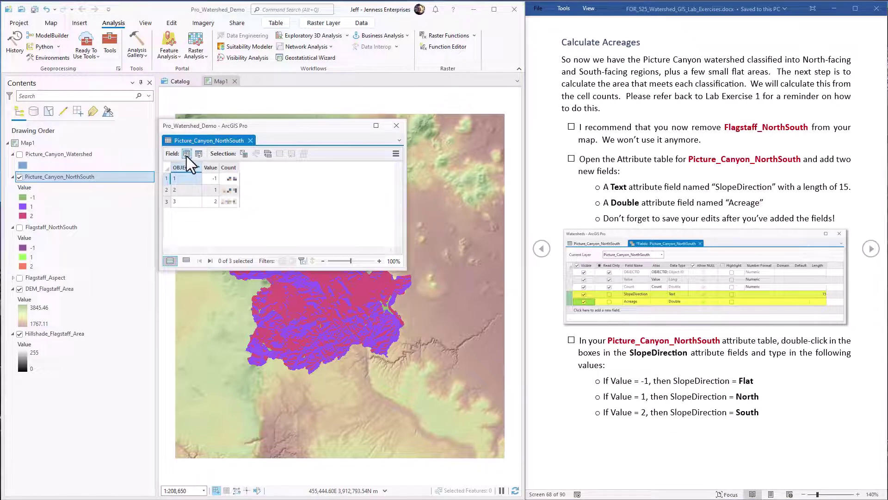
pyautogui.click(270, 216)
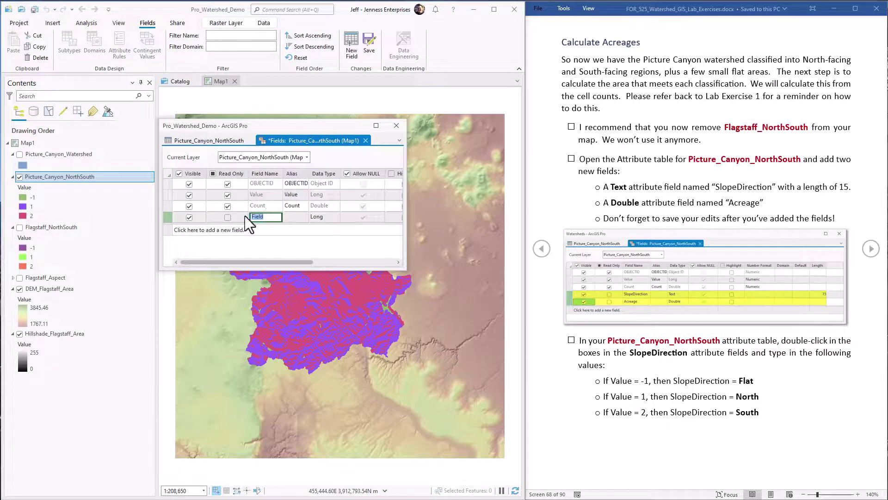
pyautogui.write('SlopeDirection')
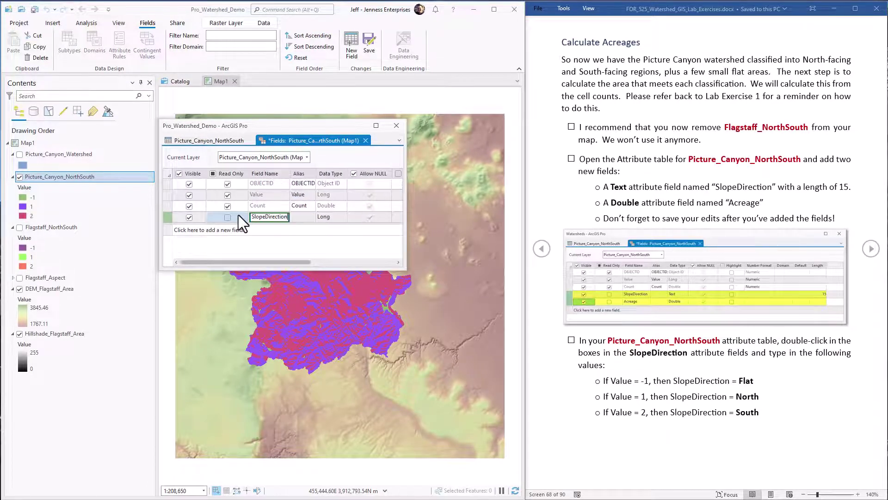
pyautogui.moveTo(406, 225); pyautogui.dragTo(570, 221)
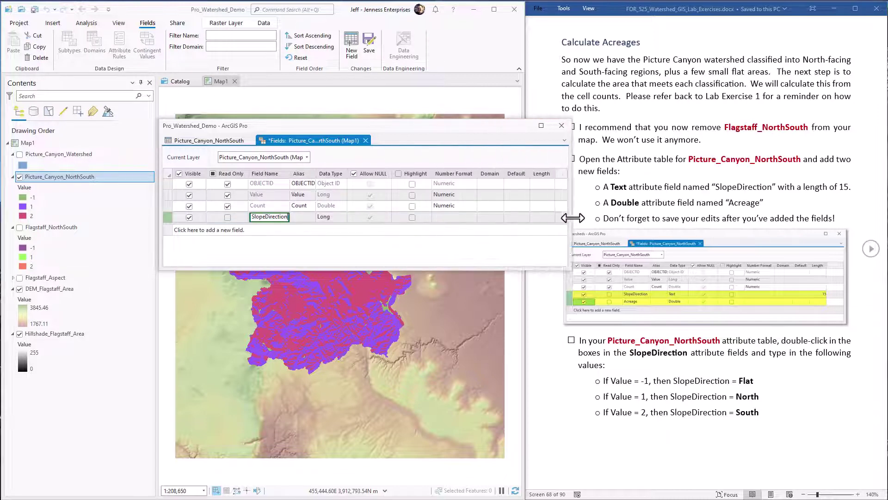
pyautogui.click(330, 221)
pyautogui.click(329, 221)
pyautogui.click(329, 264)
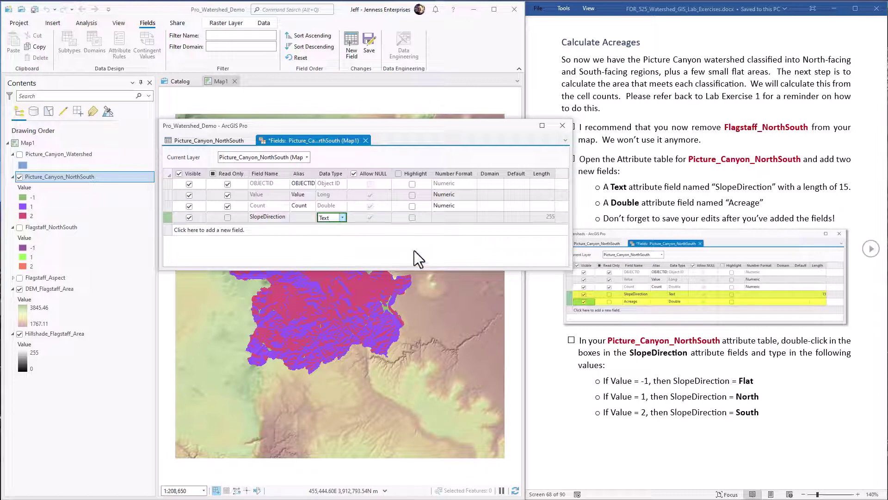
pyautogui.click(538, 217)
pyautogui.write('15')
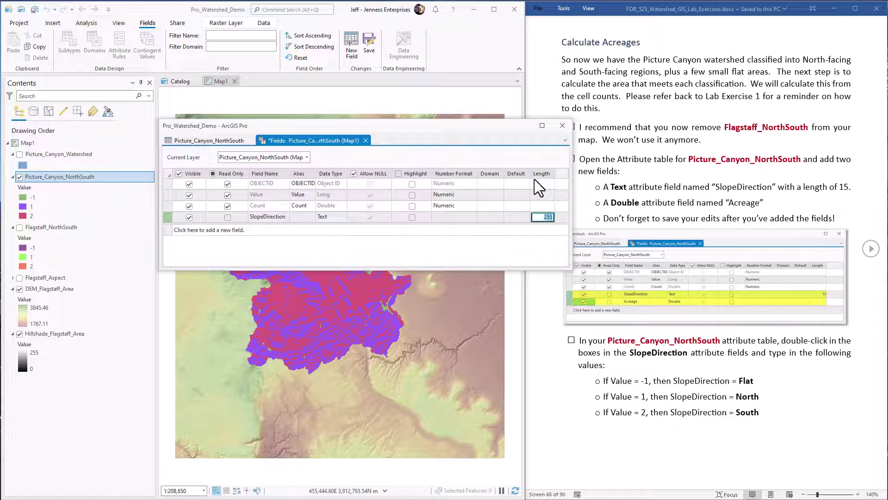
# Step: Add an Acreage field of type Double and save the new field definitions
pyautogui.click(187, 230)
pyautogui.write('Ac')
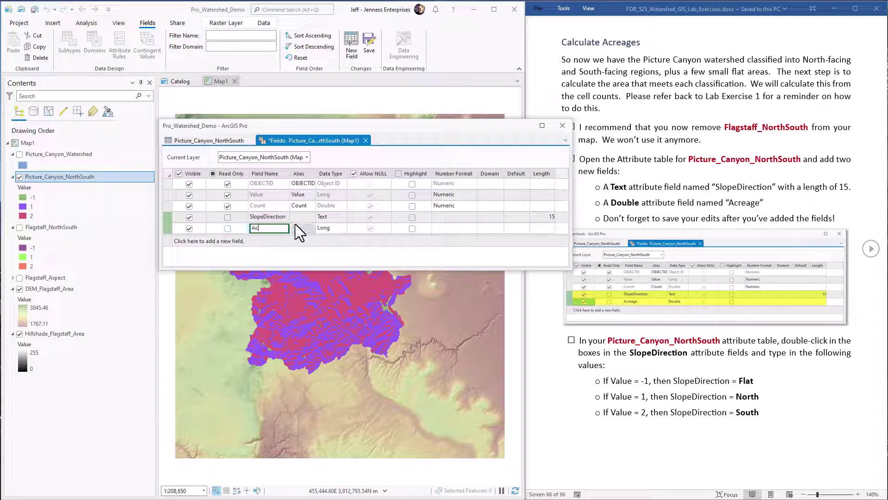
pyautogui.write('reage')
pyautogui.press('Tab')
pyautogui.press('Tab')
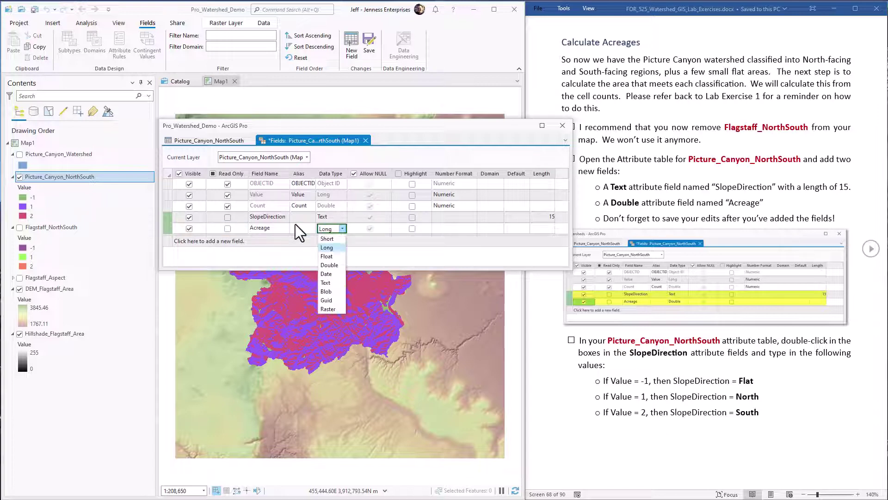
pyautogui.click(332, 265)
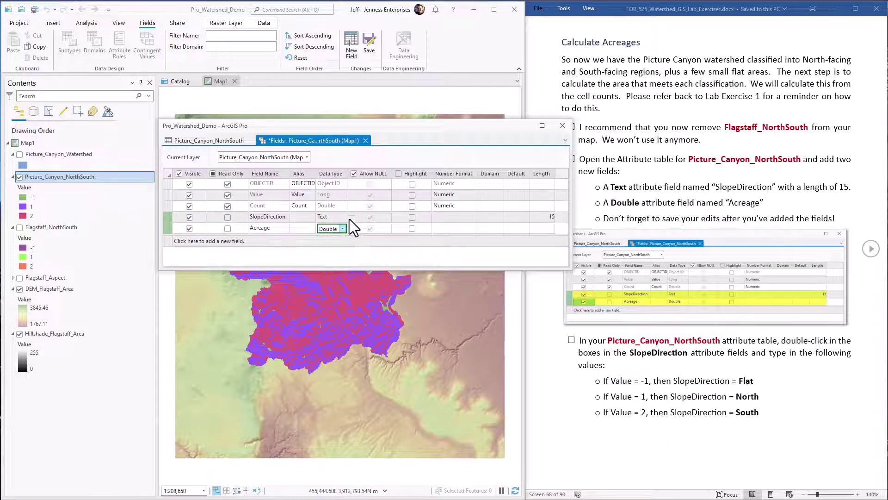
pyautogui.click(368, 45)
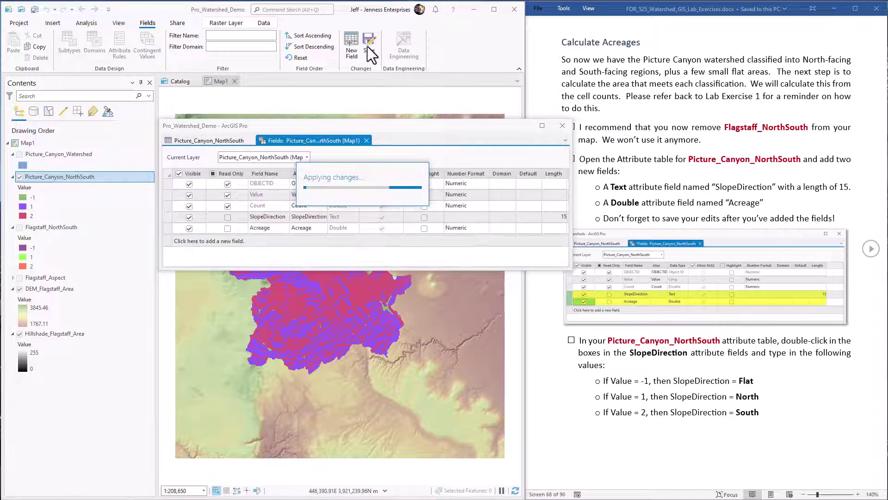
# Step: Back in the attribute table, enter Flat as SlopeDirection for the Value -1 row
pyautogui.click(368, 140)
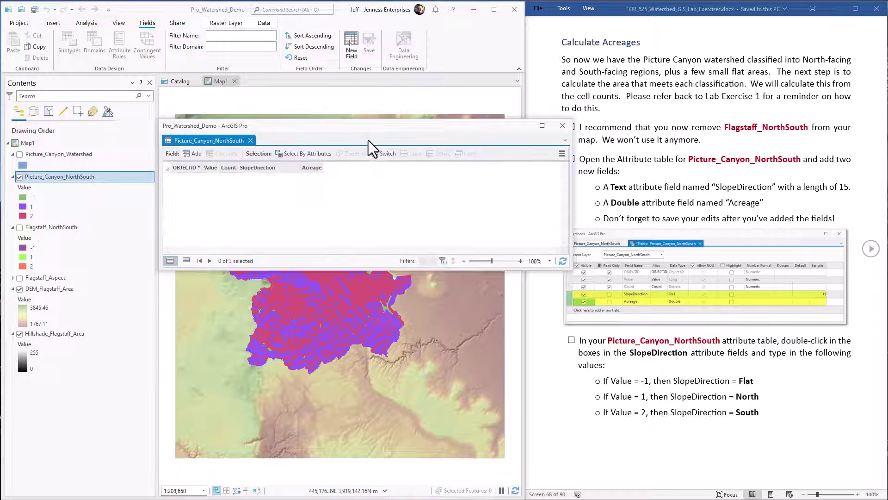
pyautogui.click(276, 167)
pyautogui.click(308, 167)
pyautogui.click(287, 167)
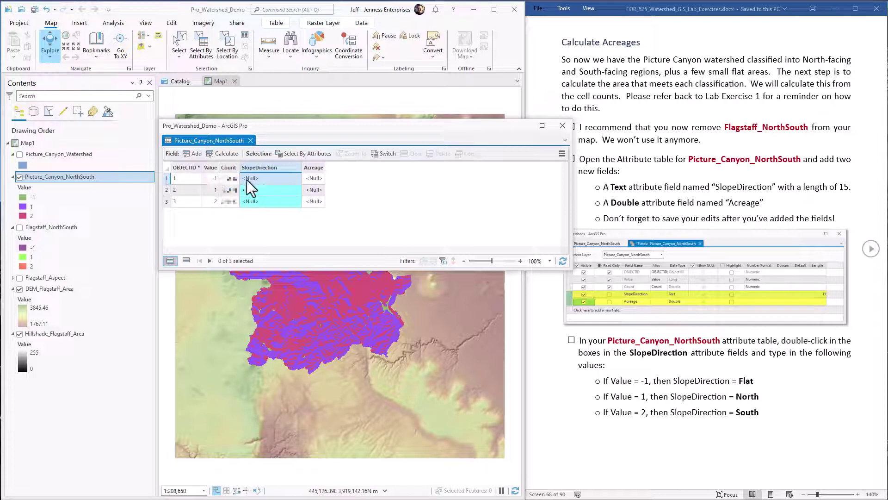
pyautogui.doubleClick(263, 179)
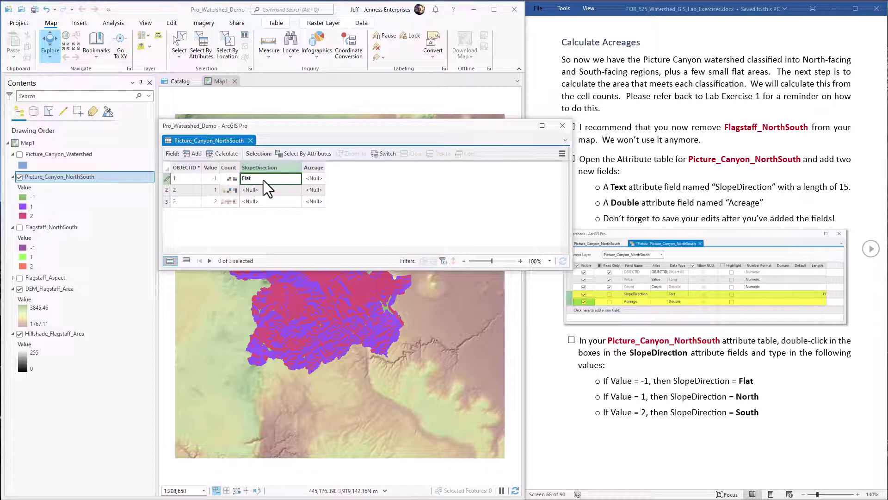
pyautogui.click(259, 191)
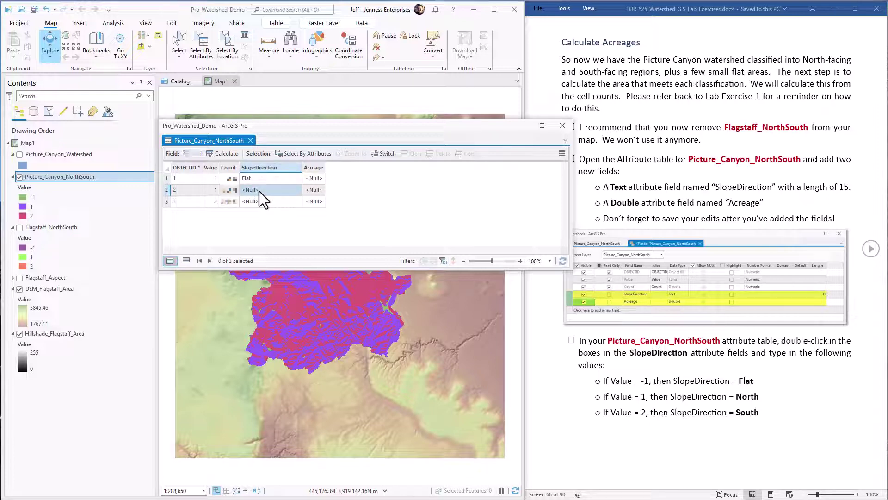
# Step: Enter North for the Value 1 row and South for the Value 2 row
pyautogui.doubleClick(259, 190)
pyautogui.write('North')
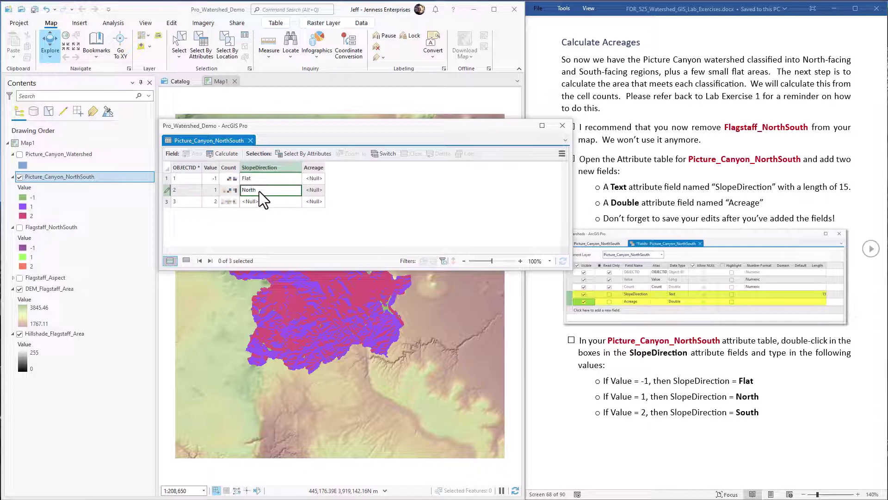
pyautogui.click(214, 200)
pyautogui.click(255, 200)
pyautogui.doubleClick(254, 200)
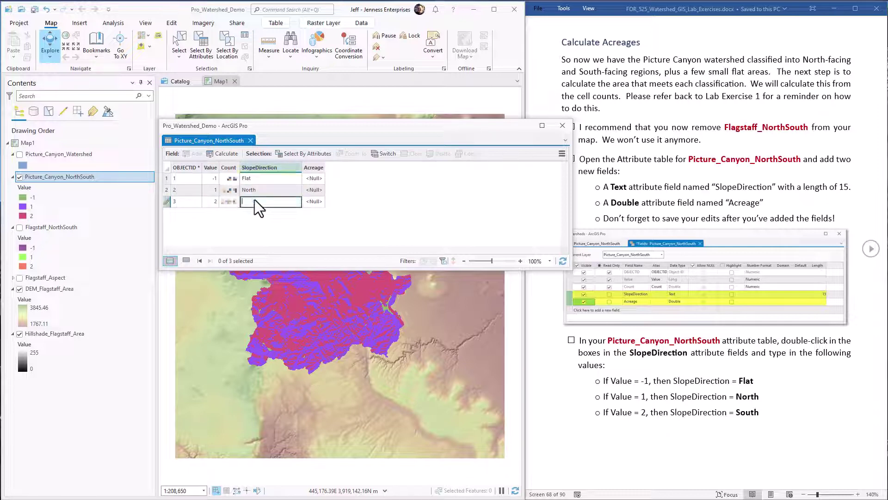
pyautogui.write('South')
pyautogui.press('Tab')
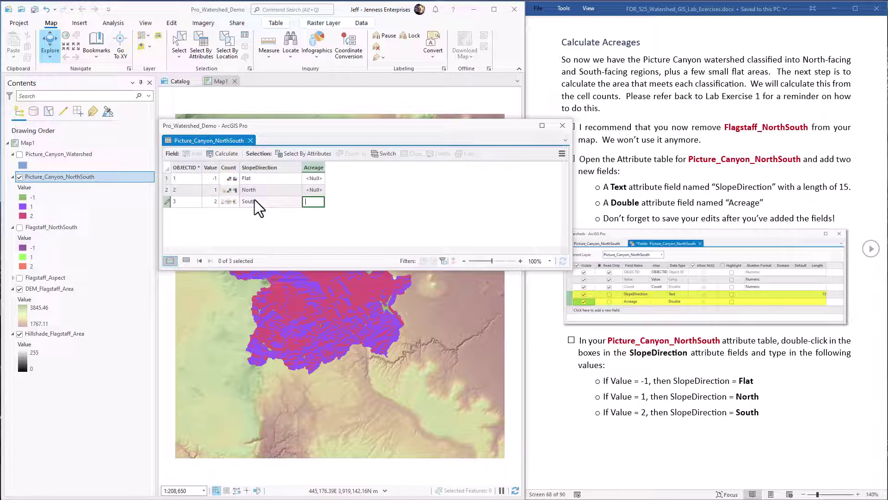
# Step: Start Calculate Field on the Acreage column, save the SlopeDirection edits, and return to the calculator
pyautogui.rightClick(315, 167)
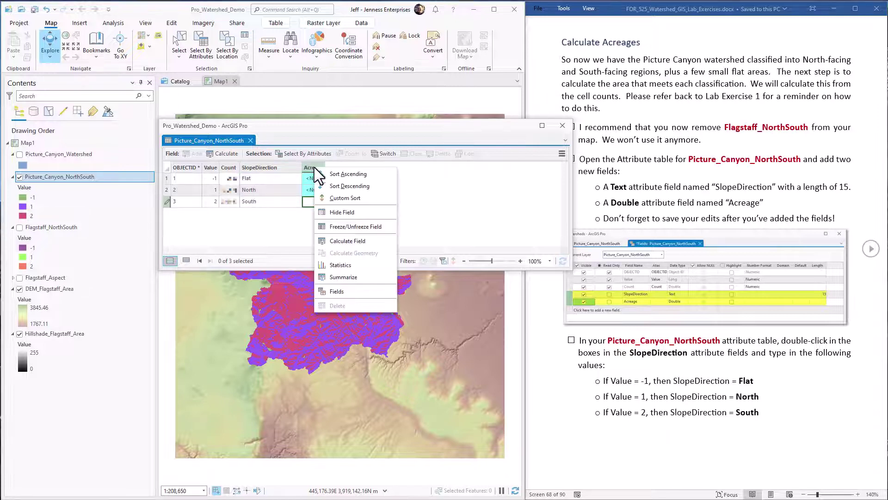
pyautogui.click(352, 241)
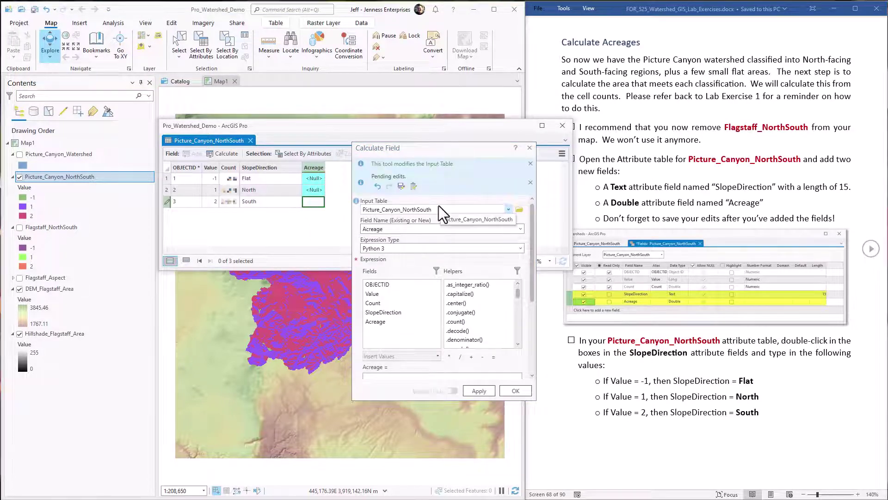
pyautogui.click(400, 186)
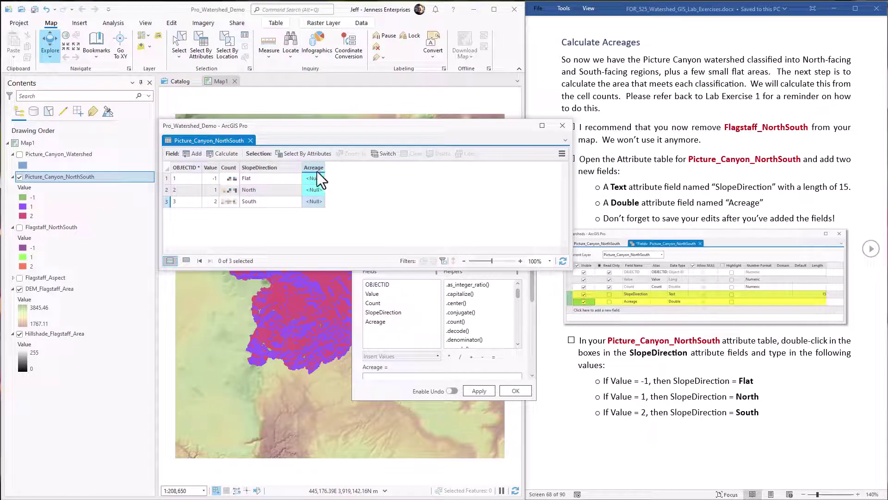
pyautogui.click(390, 384)
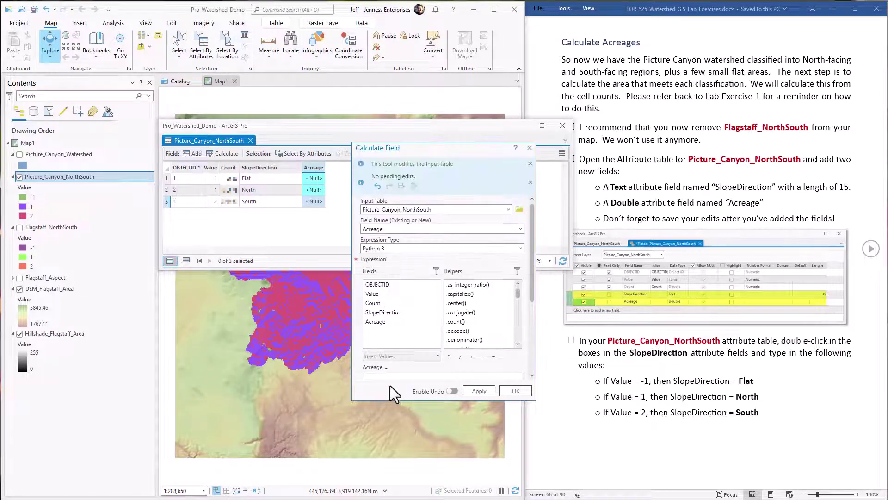
pyautogui.scroll(-2, 429, 203)
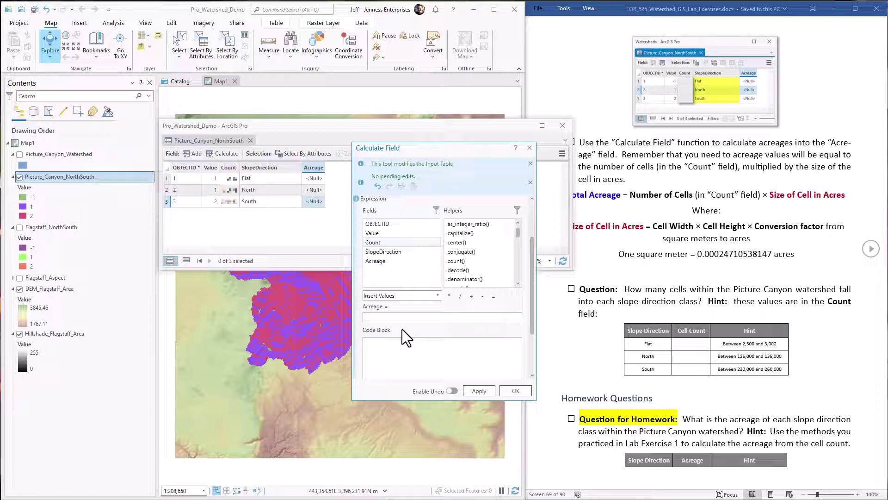
# Step: Paste the cell width and cell height values from Word into the Acreage expression, multiplied together
pyautogui.doubleClick(706, 254)
pyautogui.hotkey('ctrl', 'c')
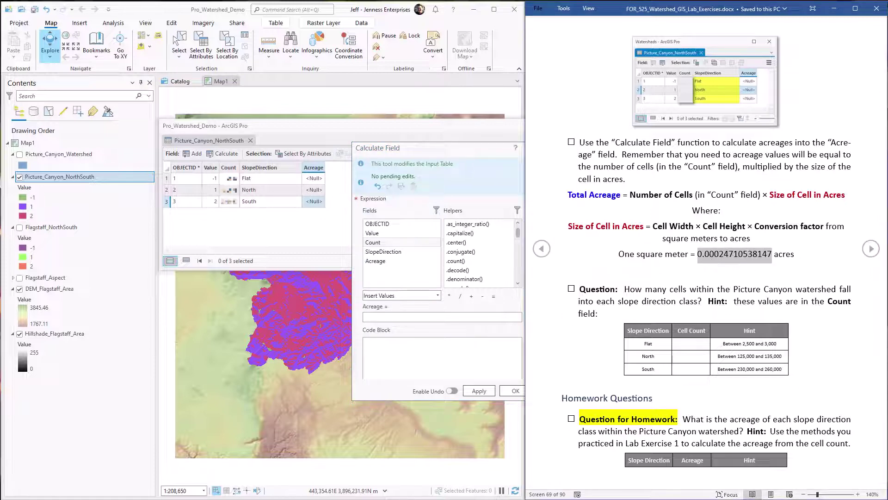
pyautogui.hotkey('alt', 'Tab')
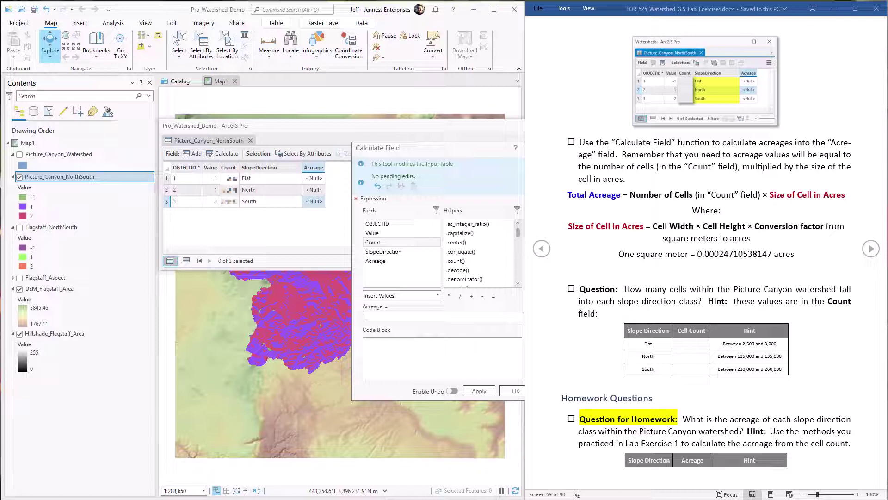
pyautogui.click(421, 316)
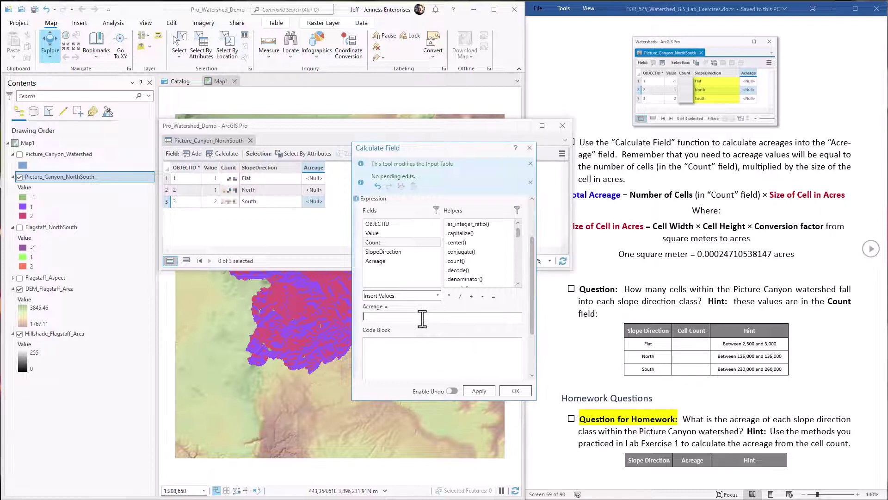
pyautogui.hotkey('ctrl', 'v')
pyautogui.write('*')
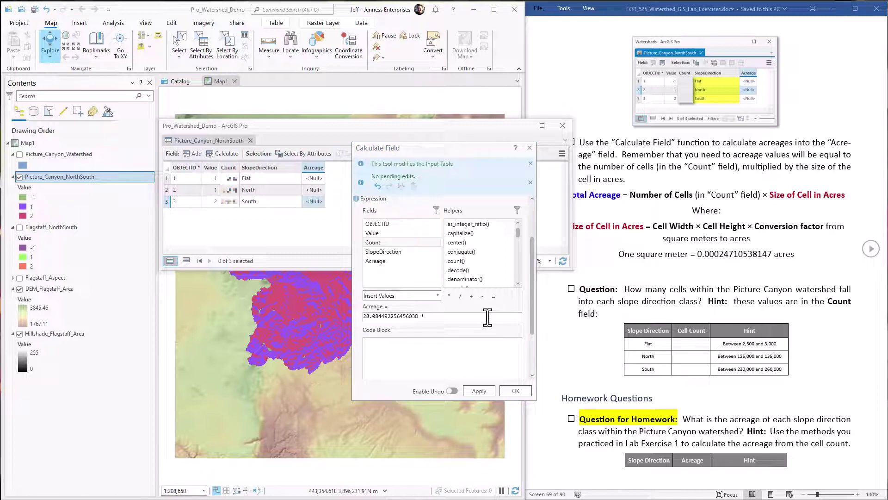
pyautogui.hotkey('ctrl', 'v')
pyautogui.write('*')
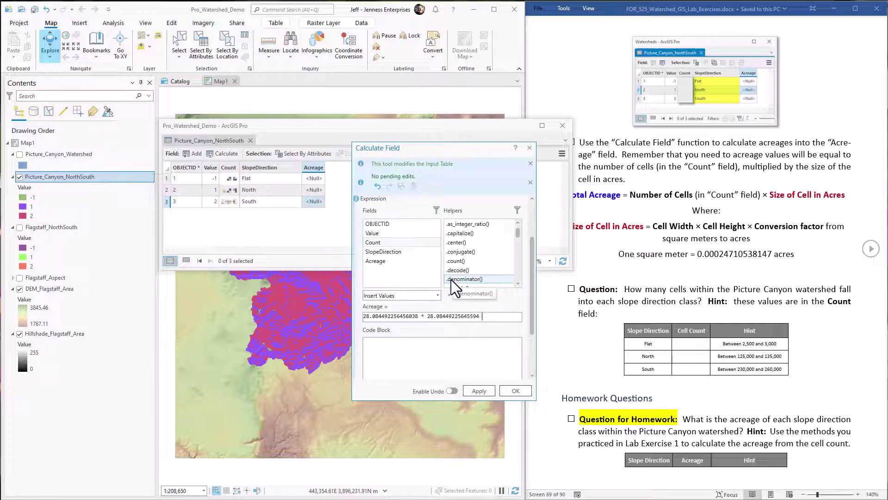
# Step: Multiply the expression by the acre conversion factor 0.00024710538147 and the Count field
pyautogui.doubleClick(700, 254)
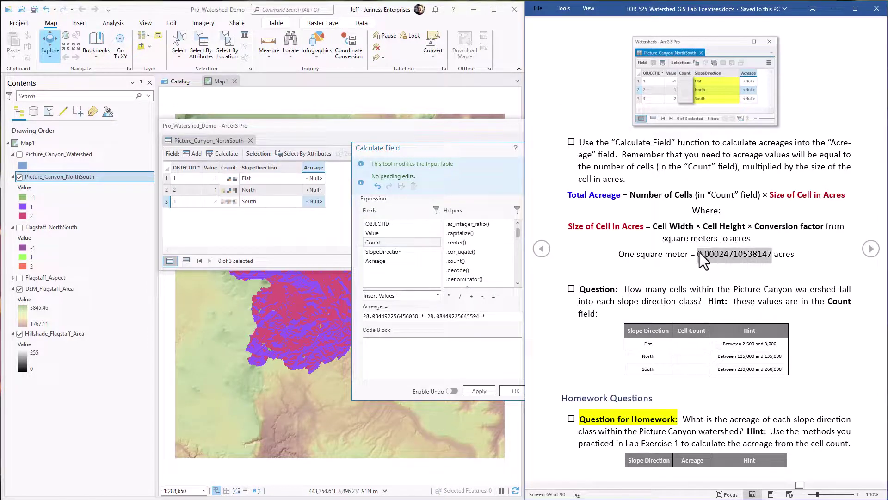
pyautogui.hotkey('ctrl', 'c')
pyautogui.click(502, 294)
pyautogui.hotkey('ctrl', 'v')
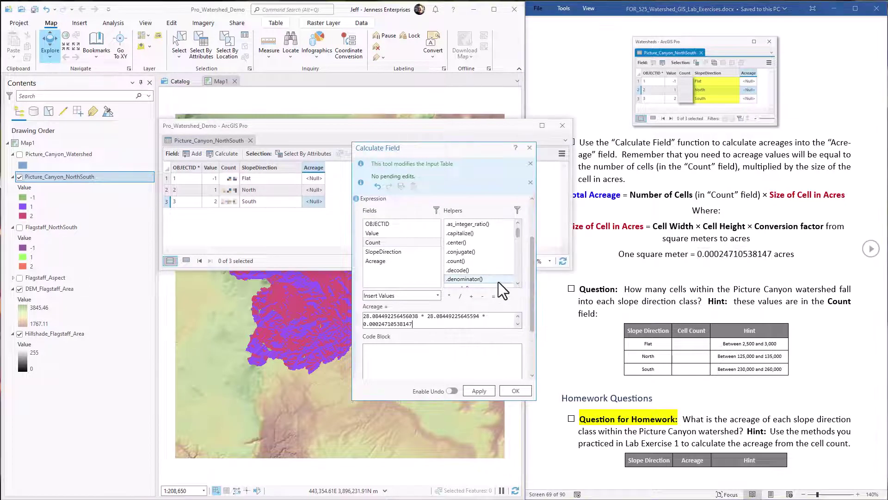
pyautogui.write('*')
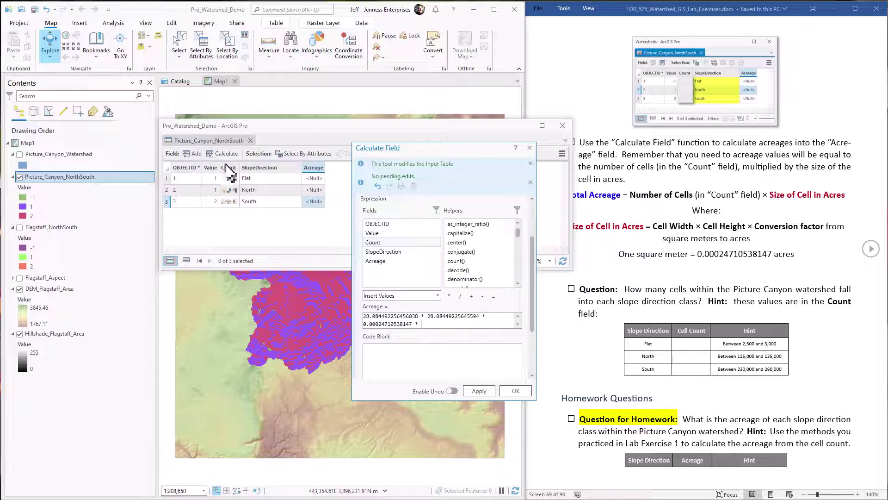
pyautogui.doubleClick(376, 242)
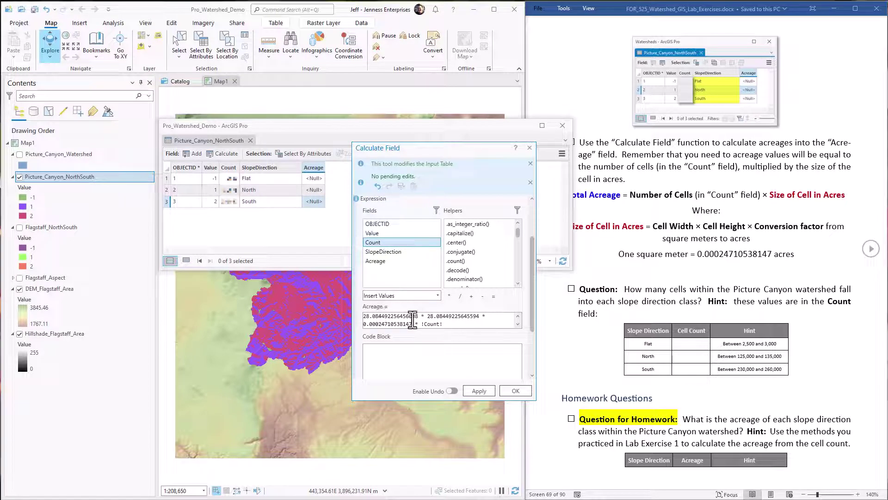
# Step: Run the calculation to fill Acreage for the Flat, North and South rows
pyautogui.click(518, 390)
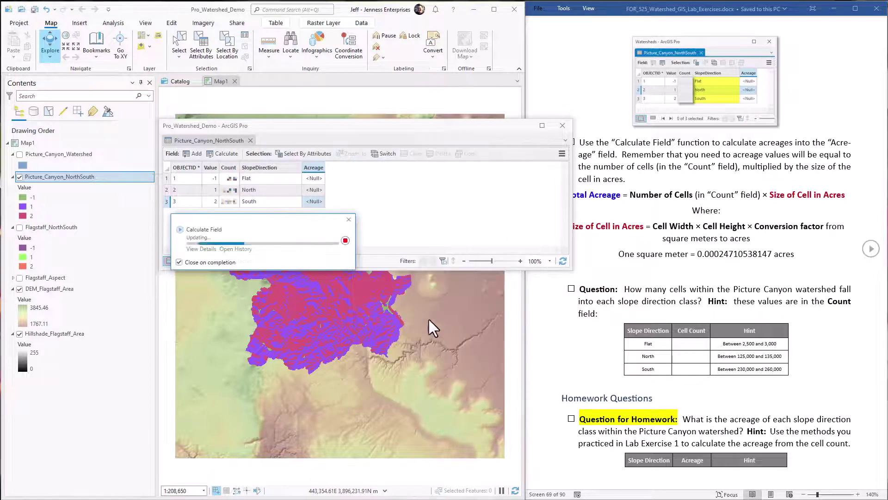